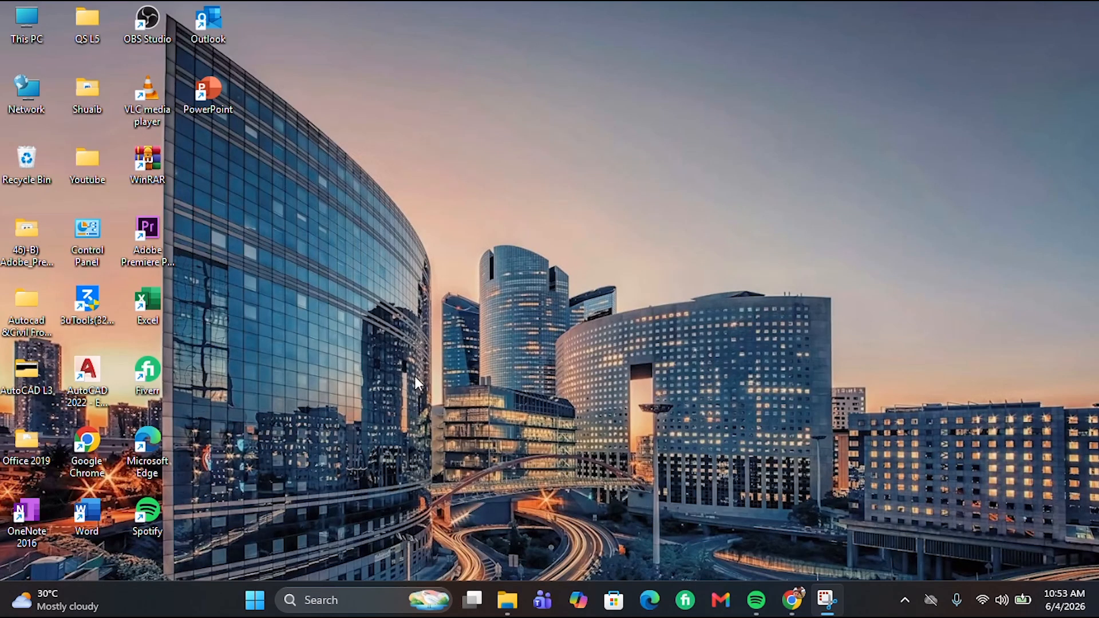
Step: Open Google Chrome and go to the Fiverr website from the new tab page
{"action": "double_click", "coordinate": [87, 444]}
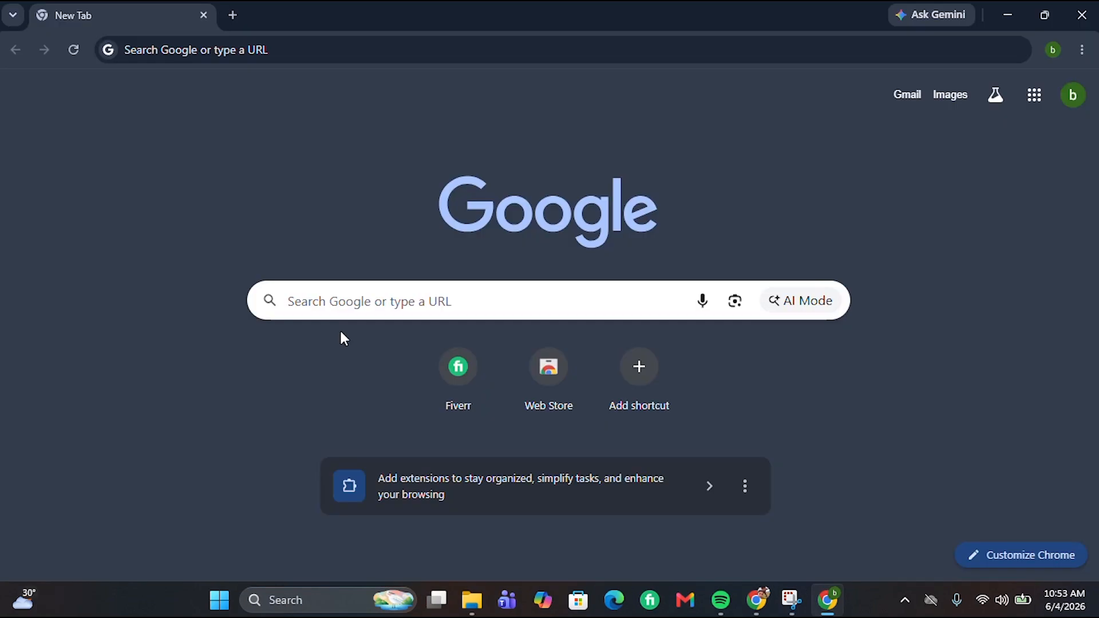
{"action": "left_click", "coordinate": [323, 302]}
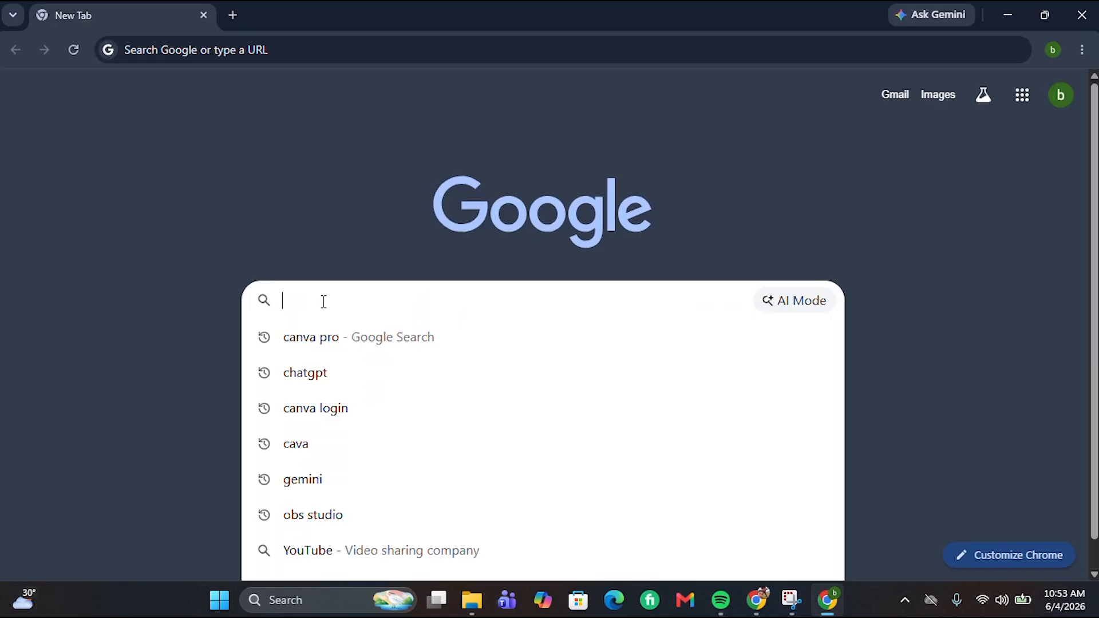
{"action": "left_click", "coordinate": [186, 342]}
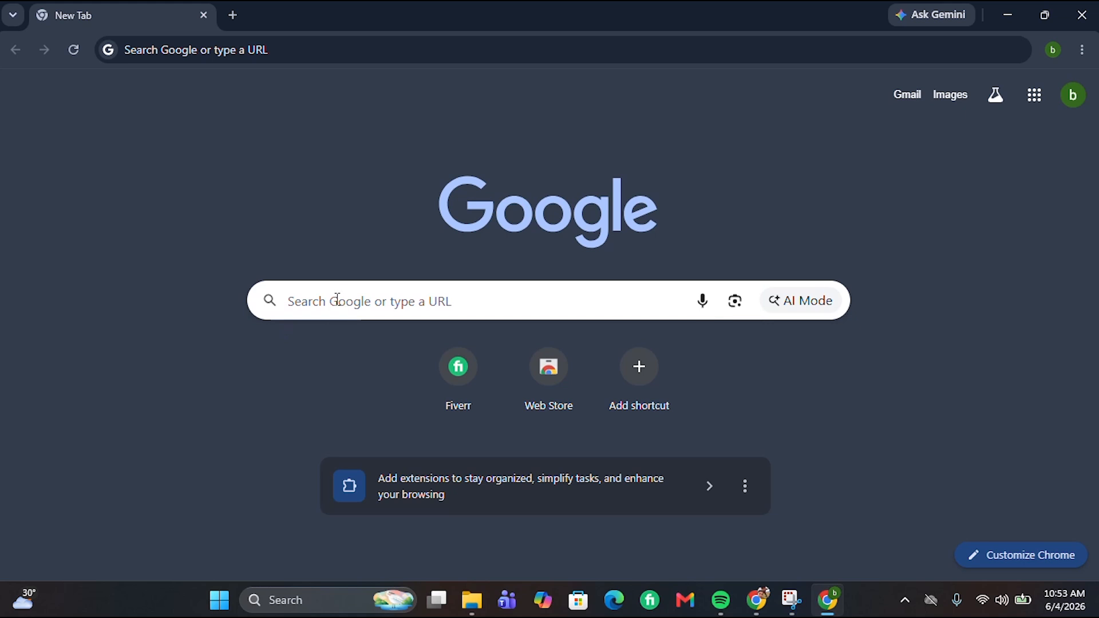
{"action": "left_click", "coordinate": [480, 392]}
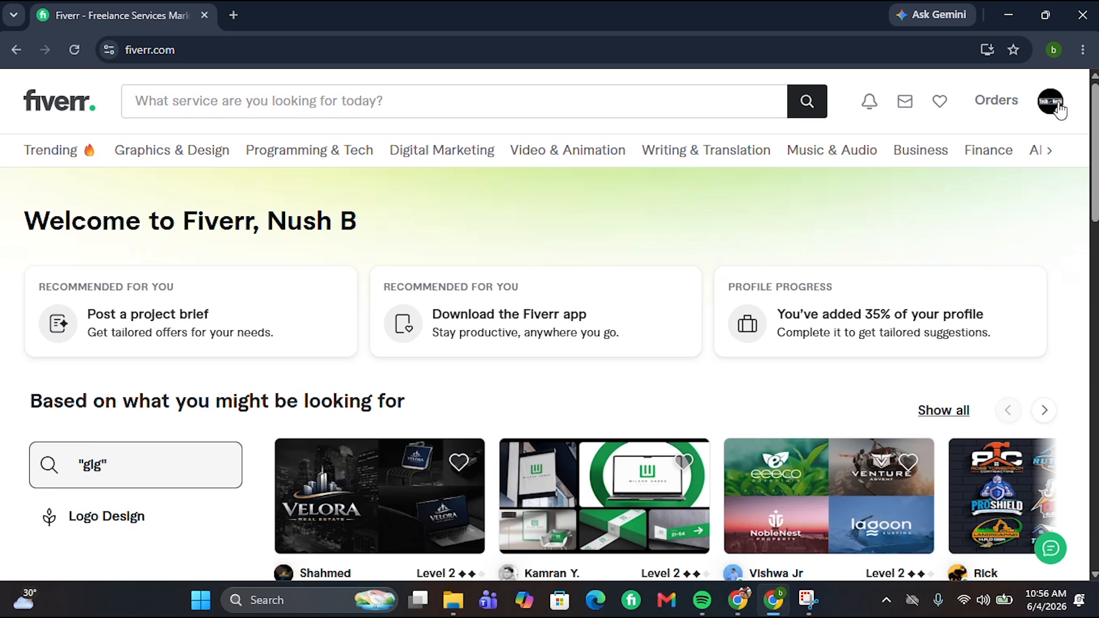
Step: Start the Become a Seller process from the Fiverr account options
{"action": "left_click", "coordinate": [1058, 106]}
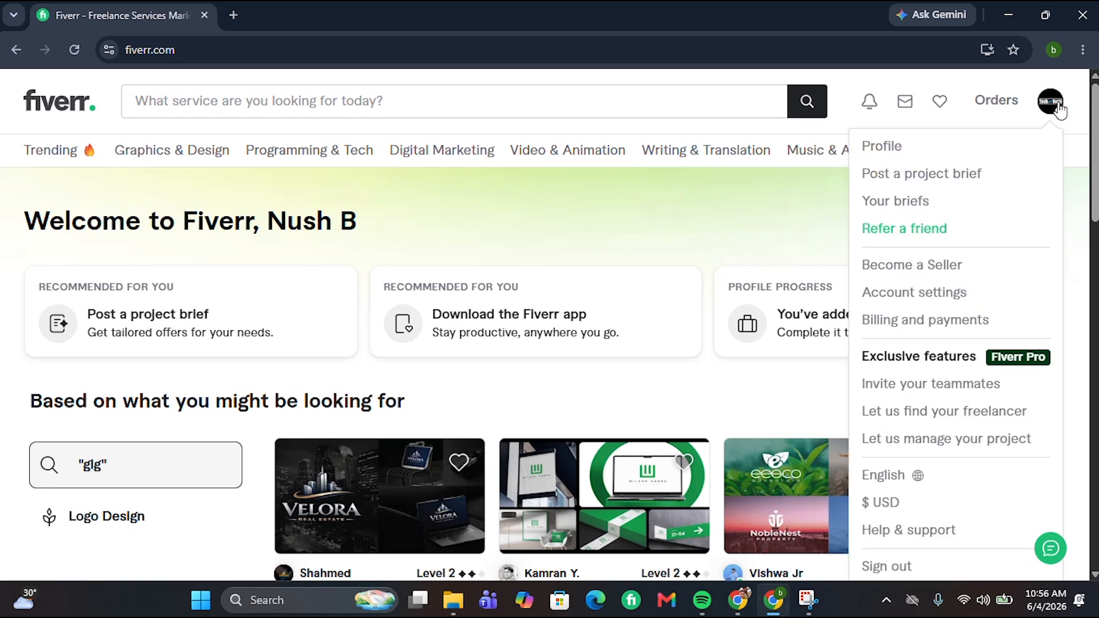
{"action": "left_click", "coordinate": [947, 273]}
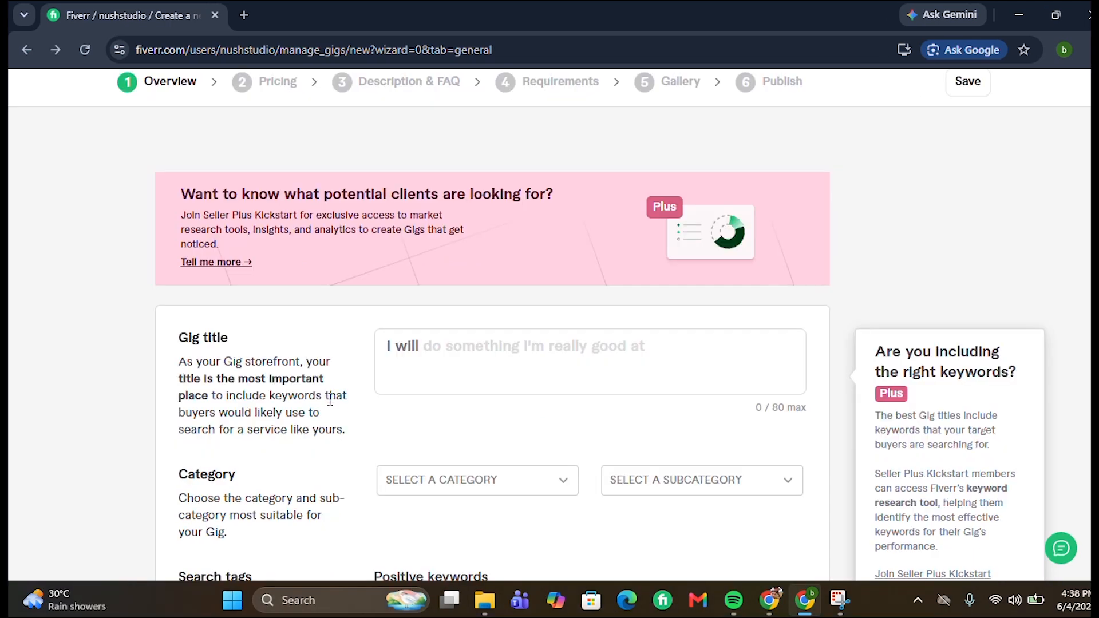
Step: Enter the gig title "I will edit YouTube videos, shorts and design thumbnails"
{"action": "scroll", "coordinate": [332, 395], "scroll_direction": "down", "scroll_amount": 3}
{"action": "scroll", "coordinate": [344, 376], "scroll_direction": "up", "scroll_amount": 4}
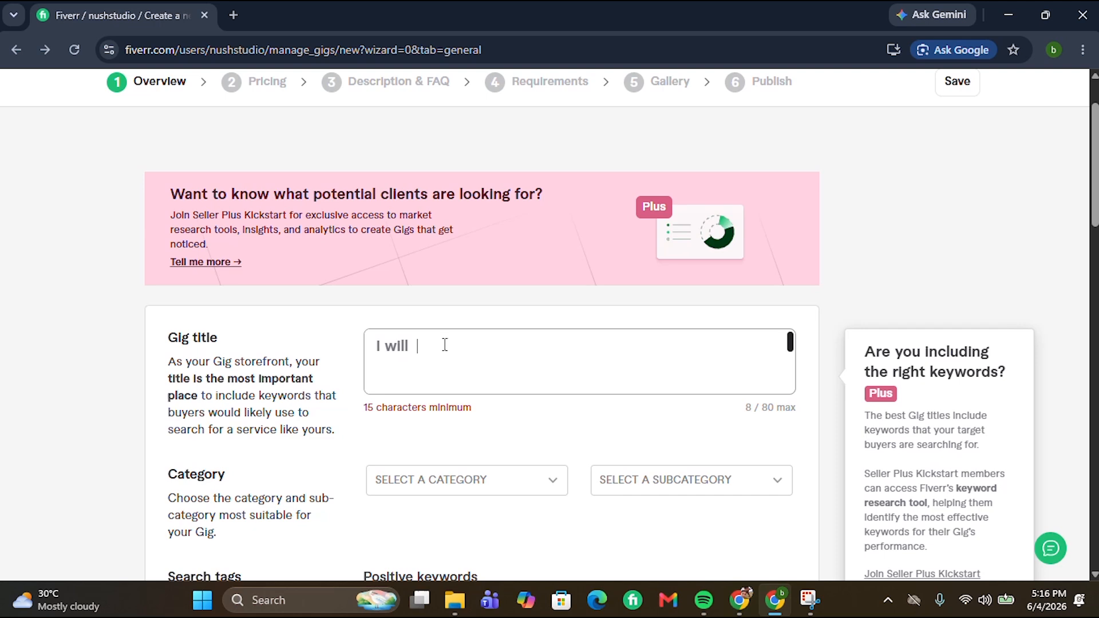
{"action": "left_click", "coordinate": [415, 347]}
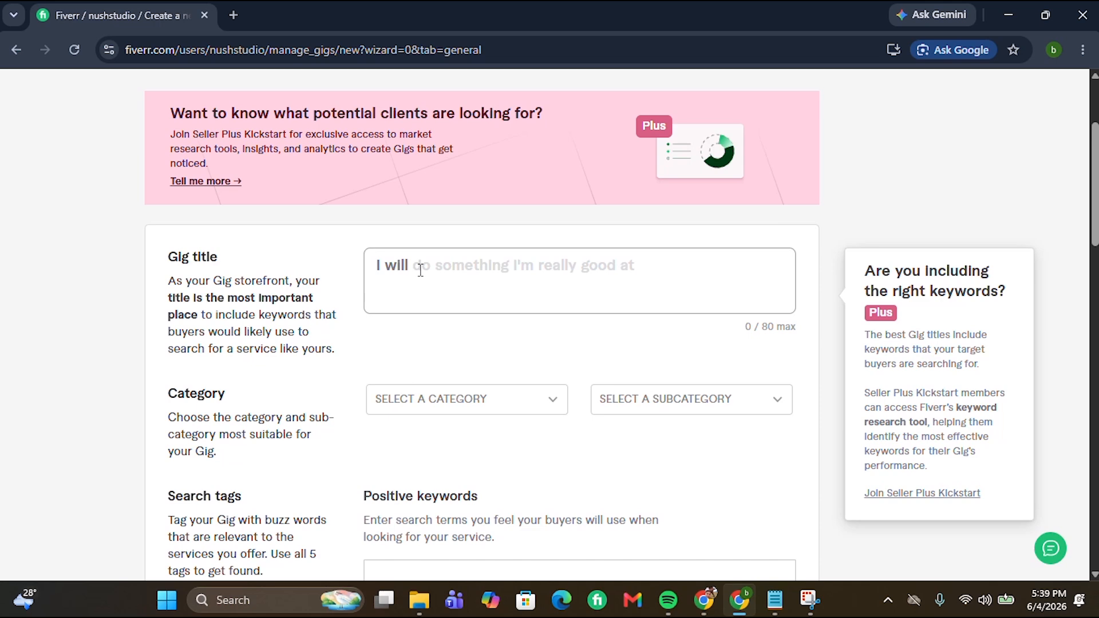
{"action": "type", "text": "edit YouTube videos, shorts and design thumbnails"}
Step: Set the gig category to Video & Animation and the subcategory to Video Ads & Commercials
{"action": "scroll", "coordinate": [596, 427], "scroll_direction": "down", "scroll_amount": 2}
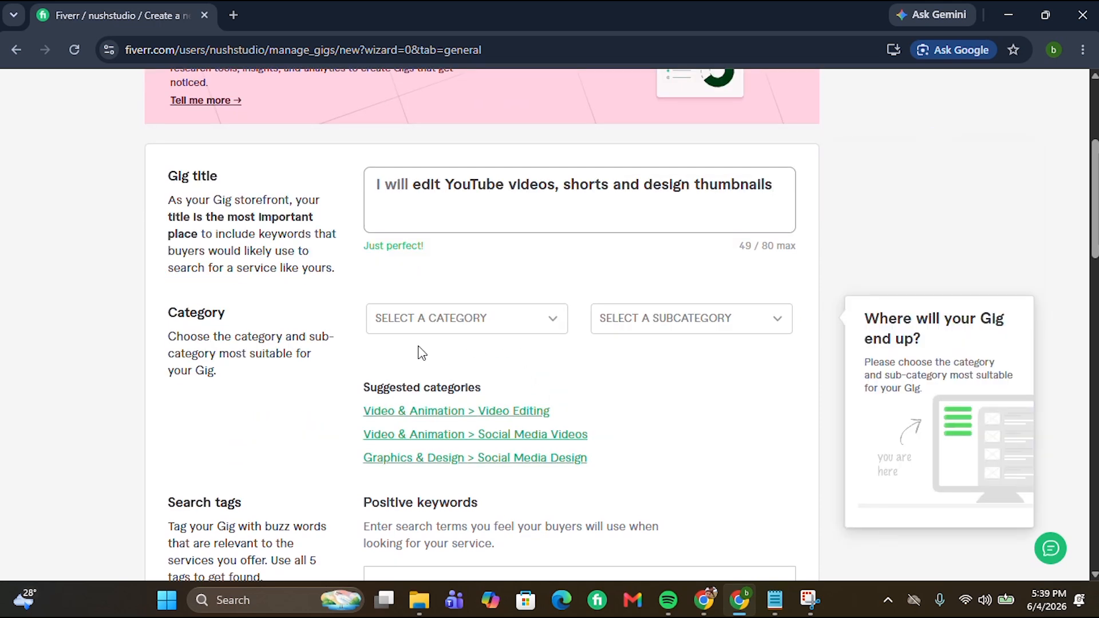
{"action": "left_click", "coordinate": [565, 324]}
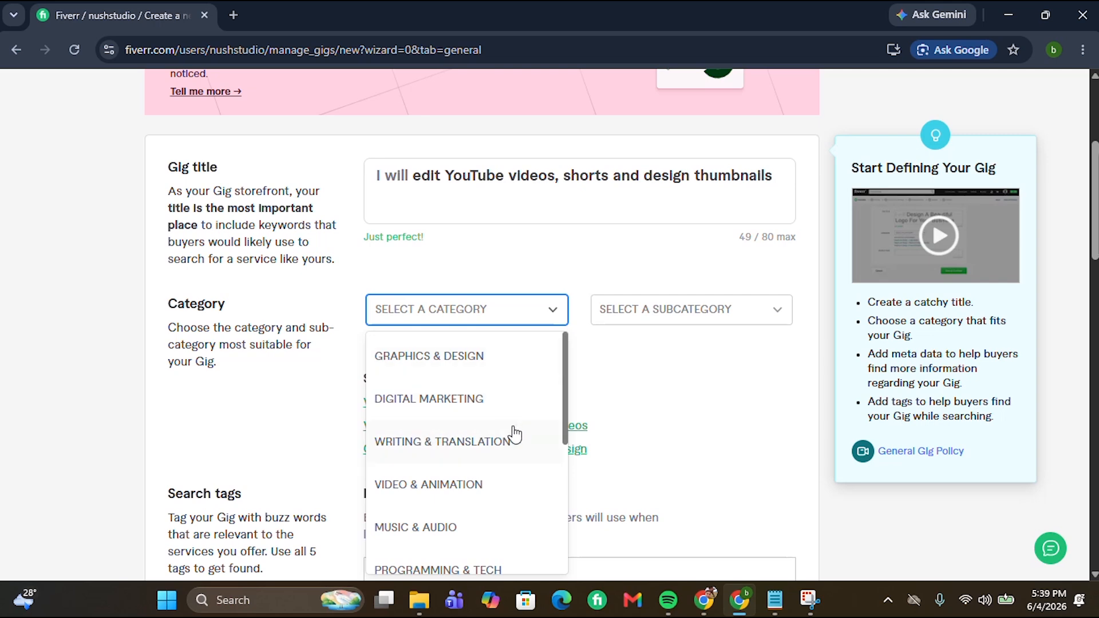
{"action": "scroll", "coordinate": [513, 435], "scroll_direction": "down", "scroll_amount": 2}
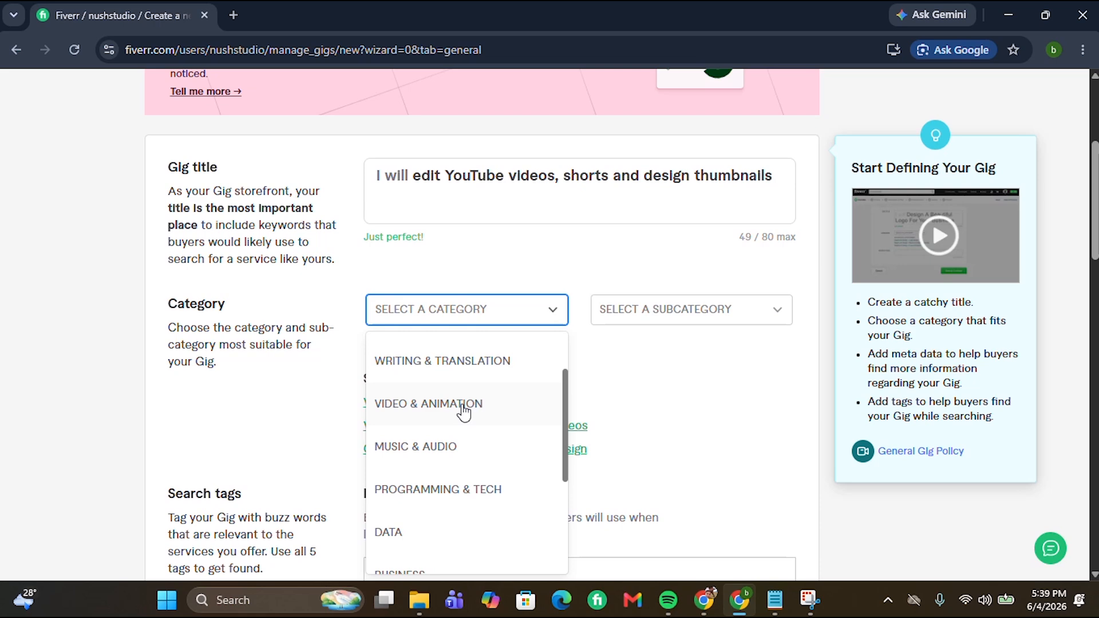
{"action": "left_click", "coordinate": [463, 407]}
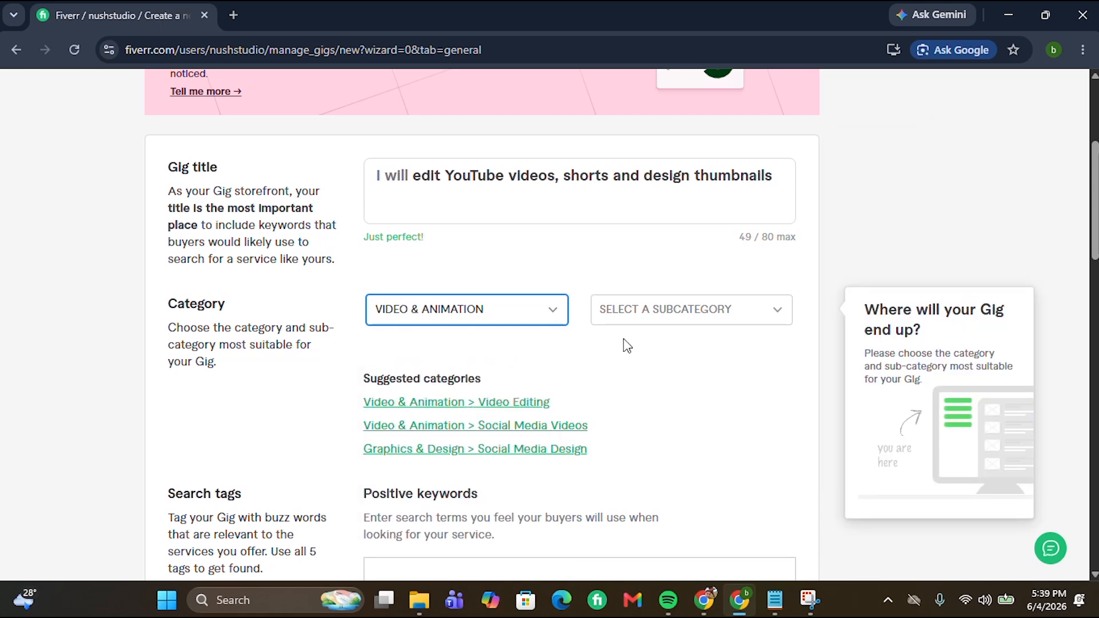
{"action": "left_click", "coordinate": [779, 315]}
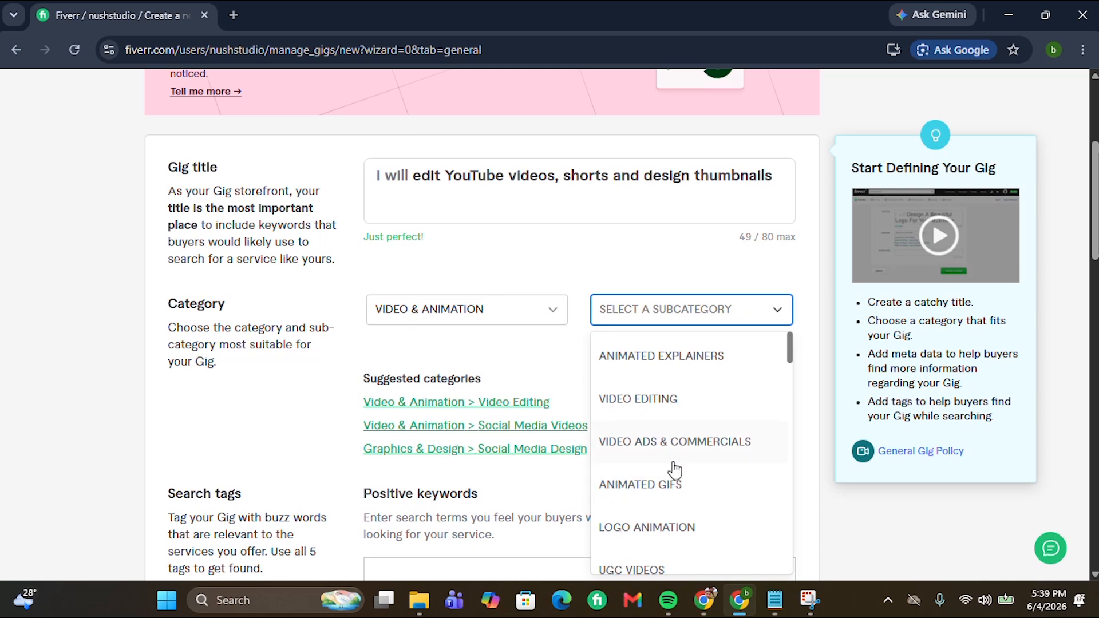
{"action": "left_click", "coordinate": [741, 441]}
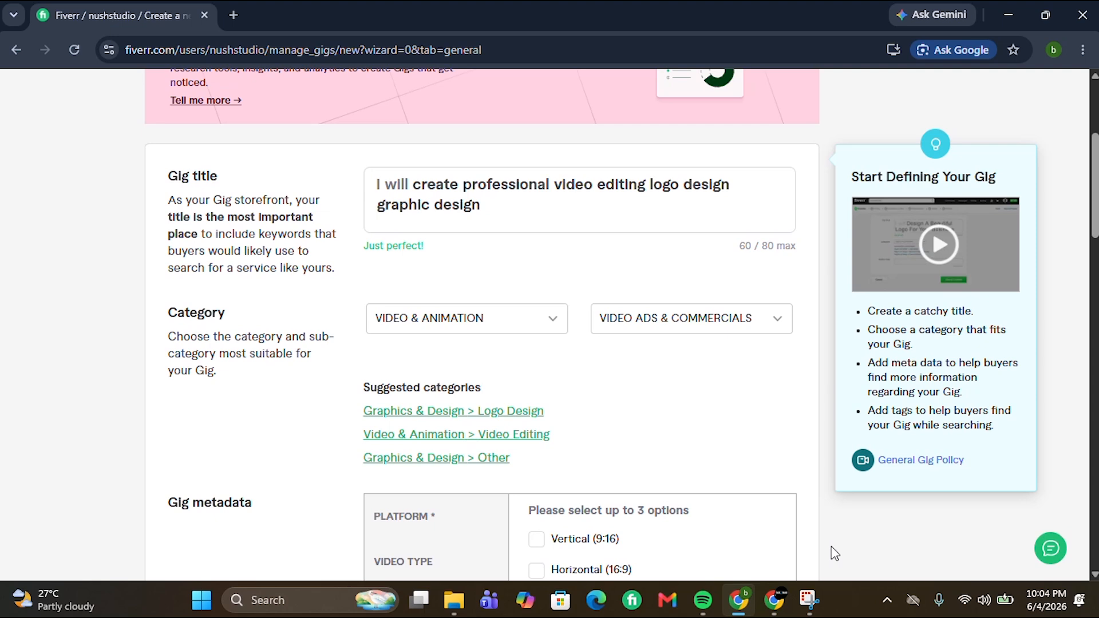
Step: In the gig metadata, choose Facebook as the platform and Any as the video orientation
{"action": "scroll", "coordinate": [713, 460], "scroll_direction": "down", "scroll_amount": 7}
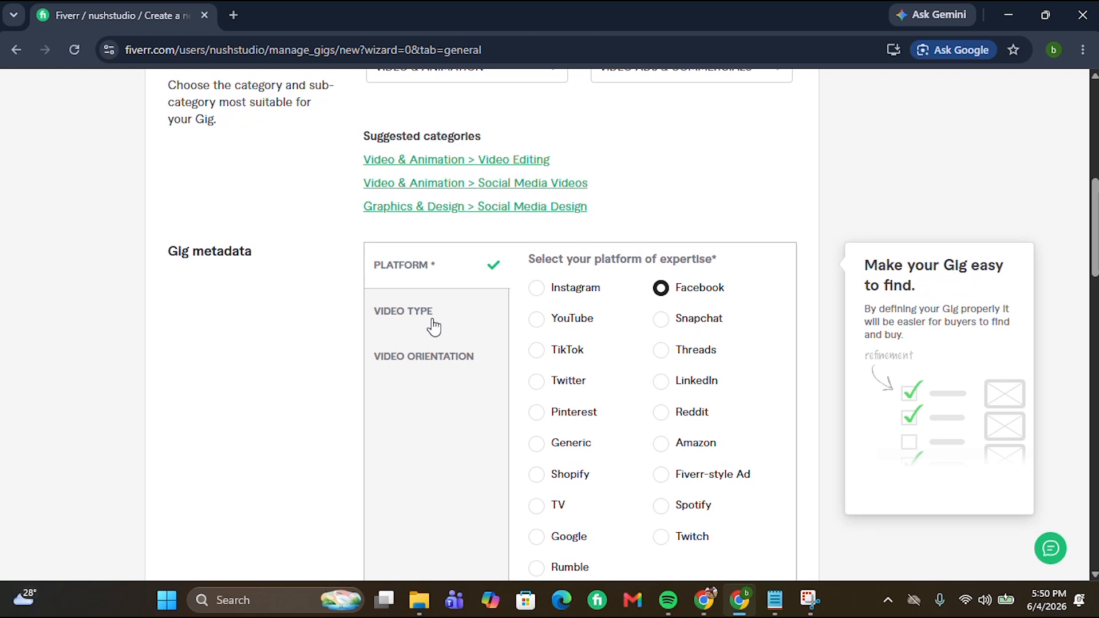
{"action": "left_click", "coordinate": [432, 360]}
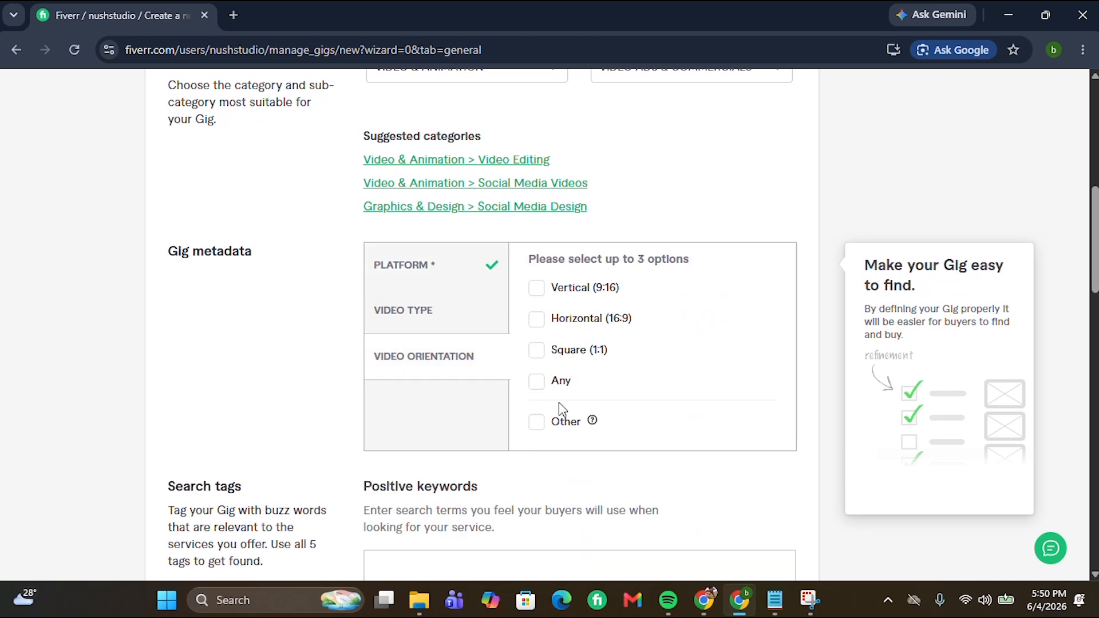
{"action": "left_click", "coordinate": [560, 384]}
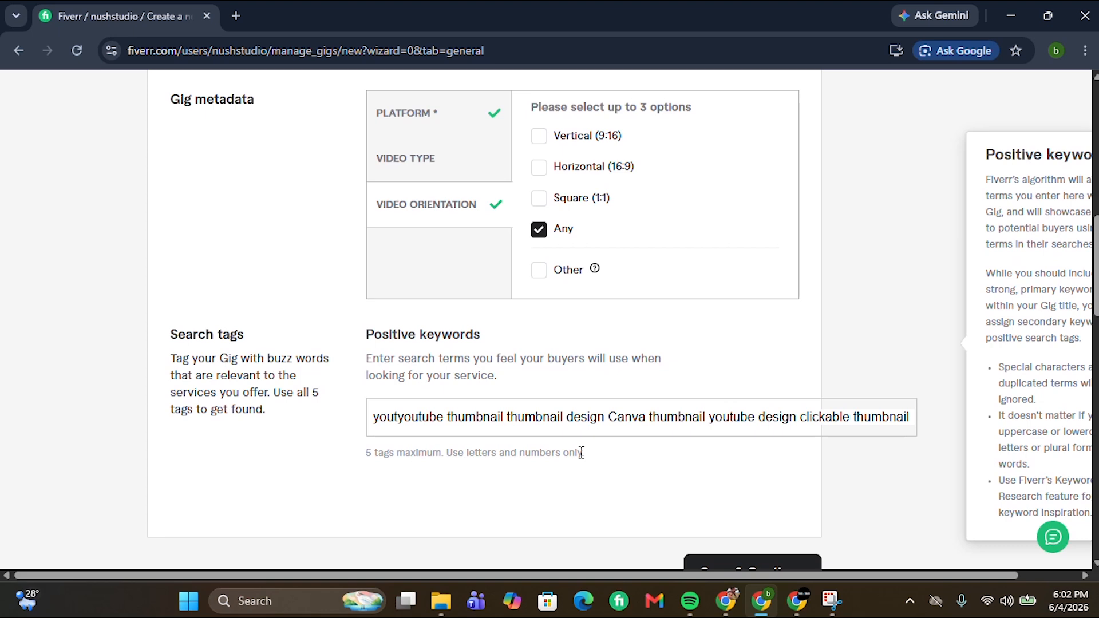
Step: Save the gig overview with the search tags YouTube channel, video editing and design logo, and continue to the pricing stage
{"action": "scroll", "coordinate": [472, 441], "scroll_direction": "down", "scroll_amount": 1}
{"action": "scroll", "coordinate": [472, 441], "scroll_direction": "up", "scroll_amount": 3}
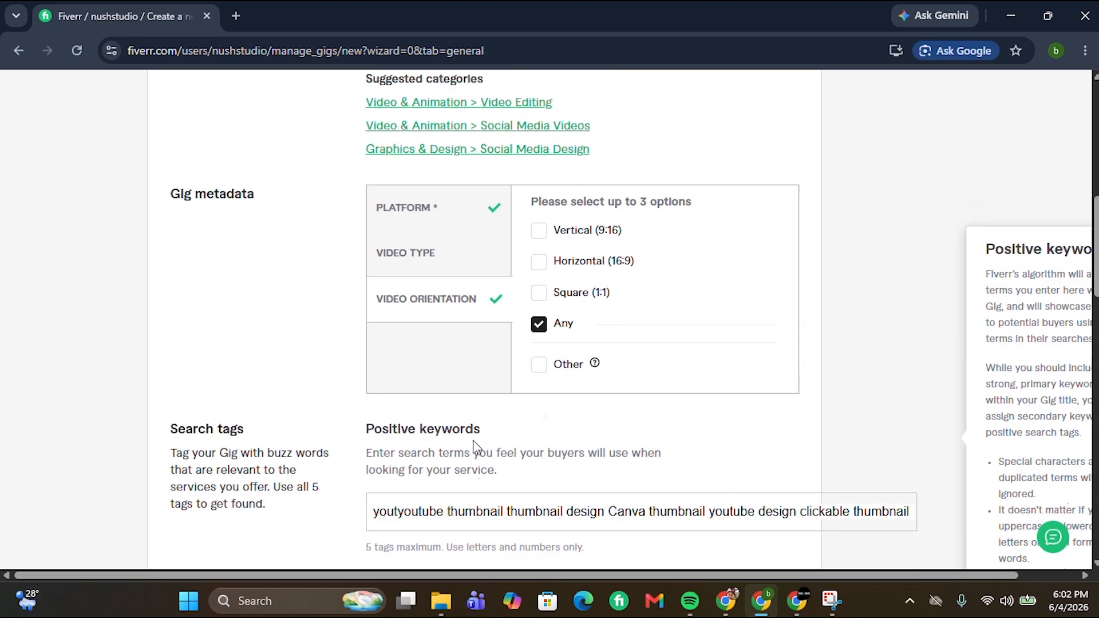
{"action": "scroll", "coordinate": [473, 441], "scroll_direction": "up", "scroll_amount": 10}
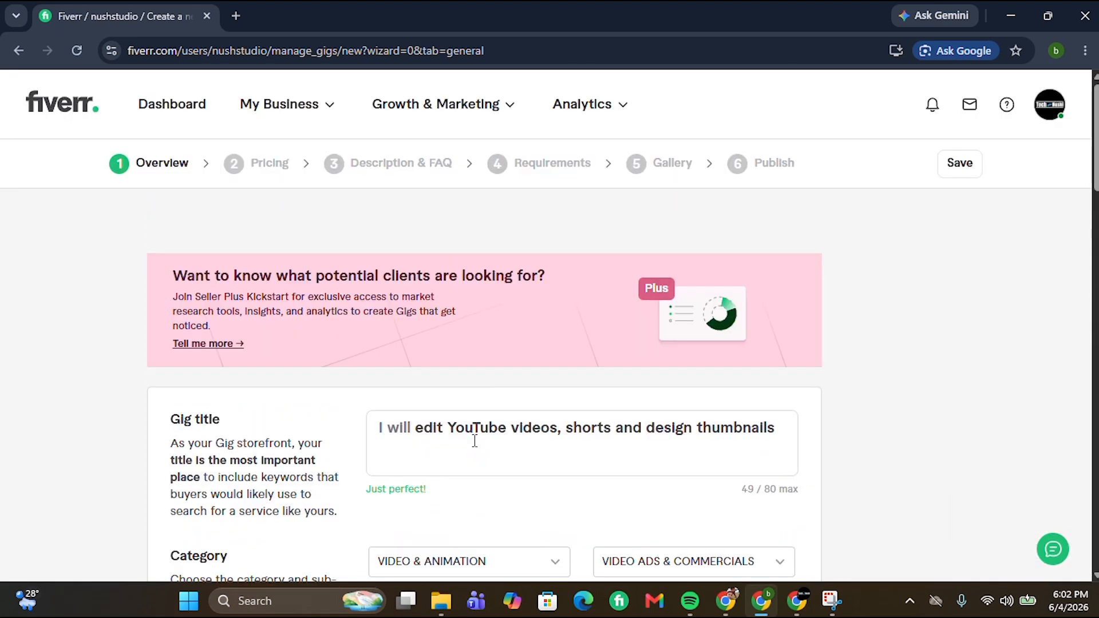
{"action": "scroll", "coordinate": [475, 440], "scroll_direction": "down", "scroll_amount": 10}
{"action": "scroll", "coordinate": [473, 444], "scroll_direction": "up", "scroll_amount": 7}
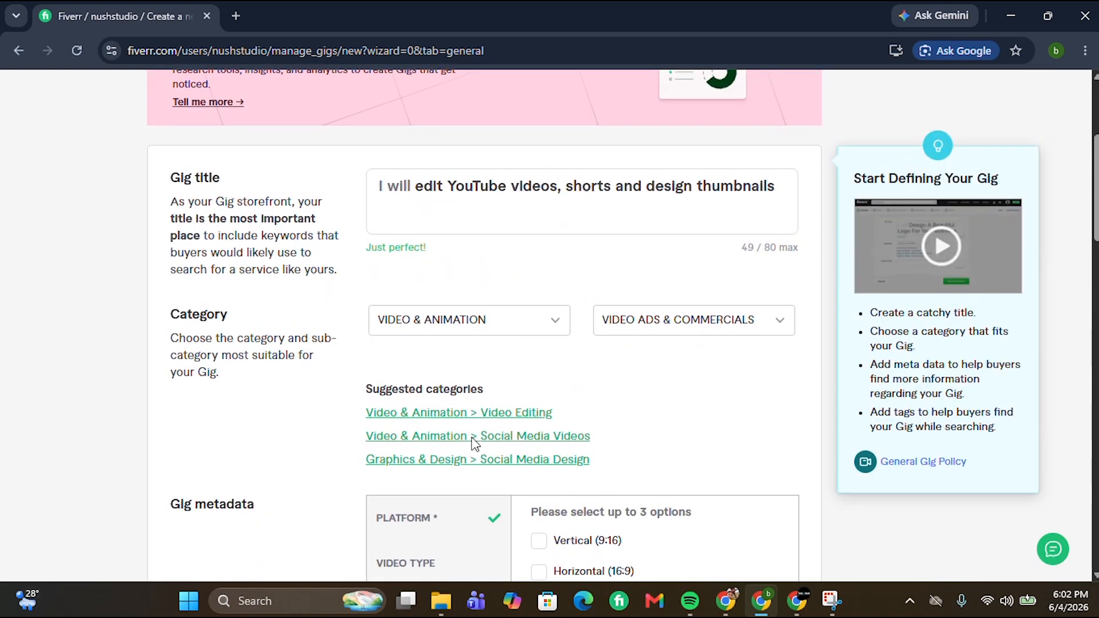
{"action": "scroll", "coordinate": [473, 444], "scroll_direction": "up", "scroll_amount": 4}
{"action": "scroll", "coordinate": [473, 443], "scroll_direction": "down", "scroll_amount": 12}
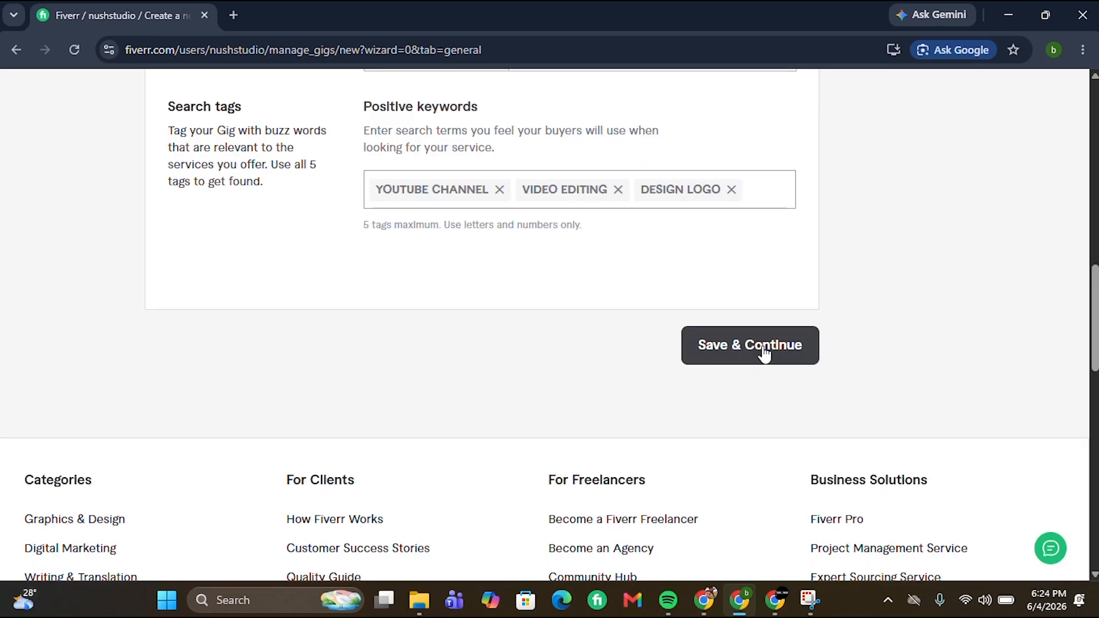
{"action": "left_click", "coordinate": [762, 348]}
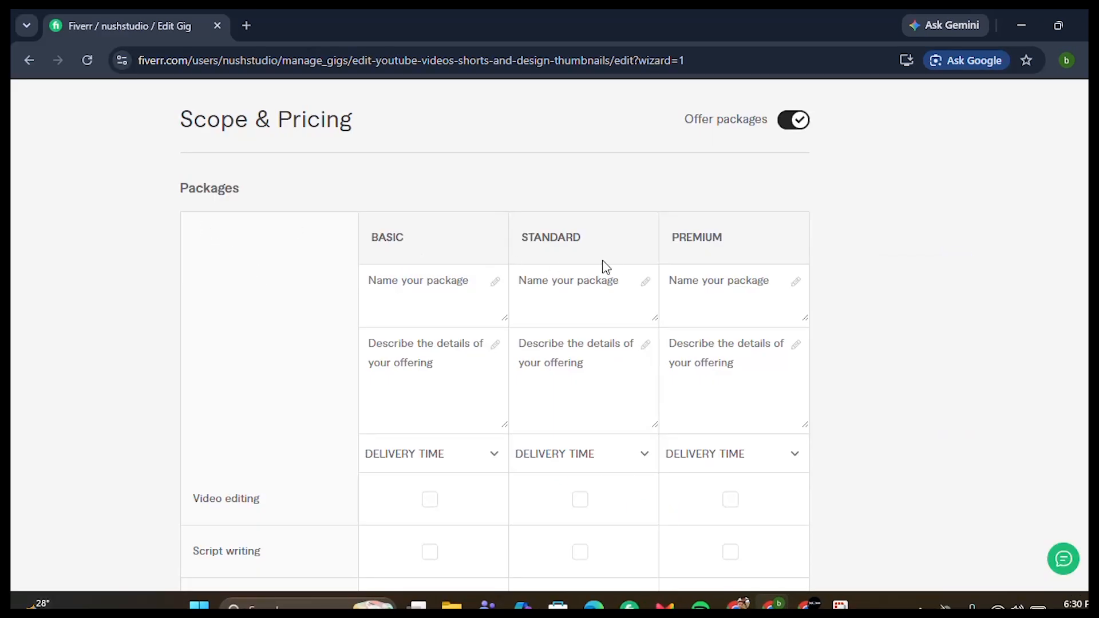
Step: Name the Basic package "Basic Thumbnail" and describe it as "Professional YouTube thumbnail design for one video. High-quality and eye-catching thumbnail created"
{"action": "mouse_move", "coordinate": [422, 304]}
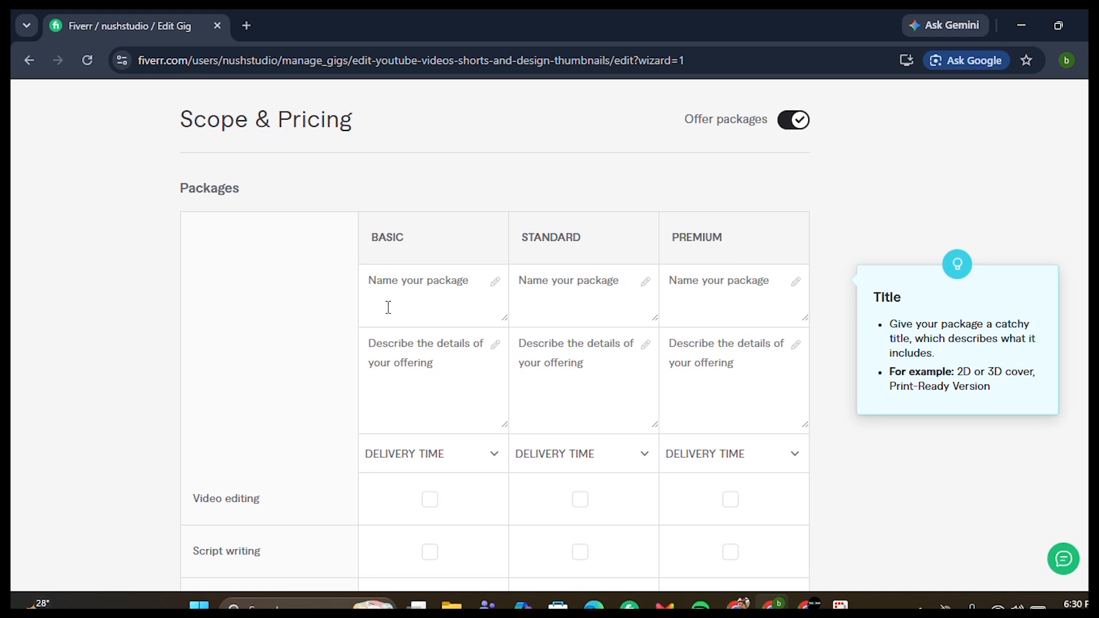
{"action": "mouse_move", "coordinate": [565, 329]}
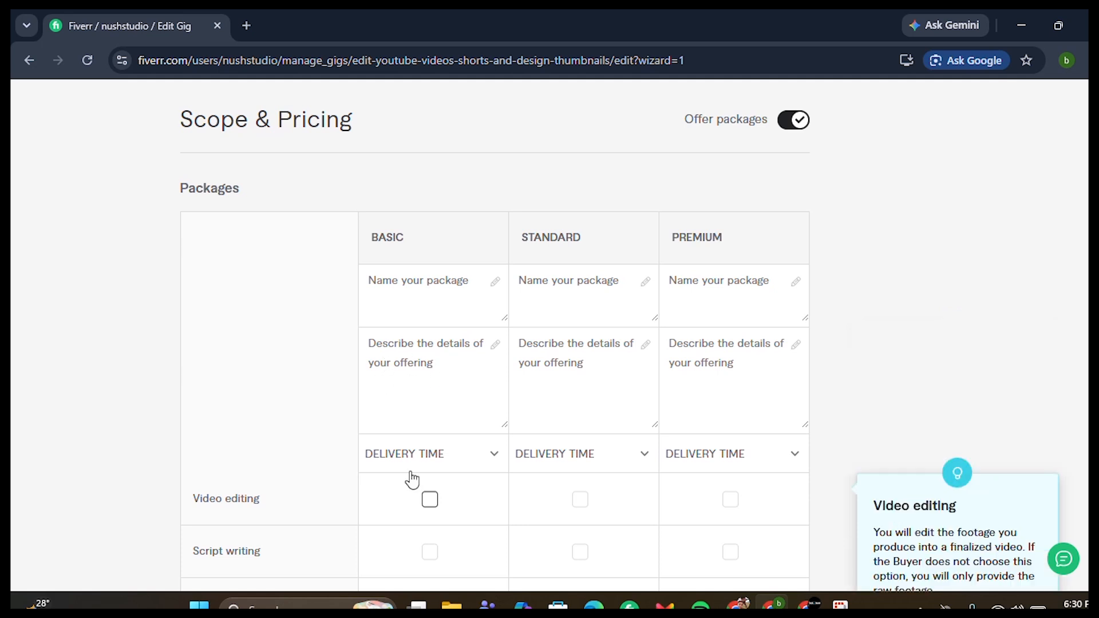
{"action": "scroll", "coordinate": [461, 489], "scroll_direction": "down", "scroll_amount": 3}
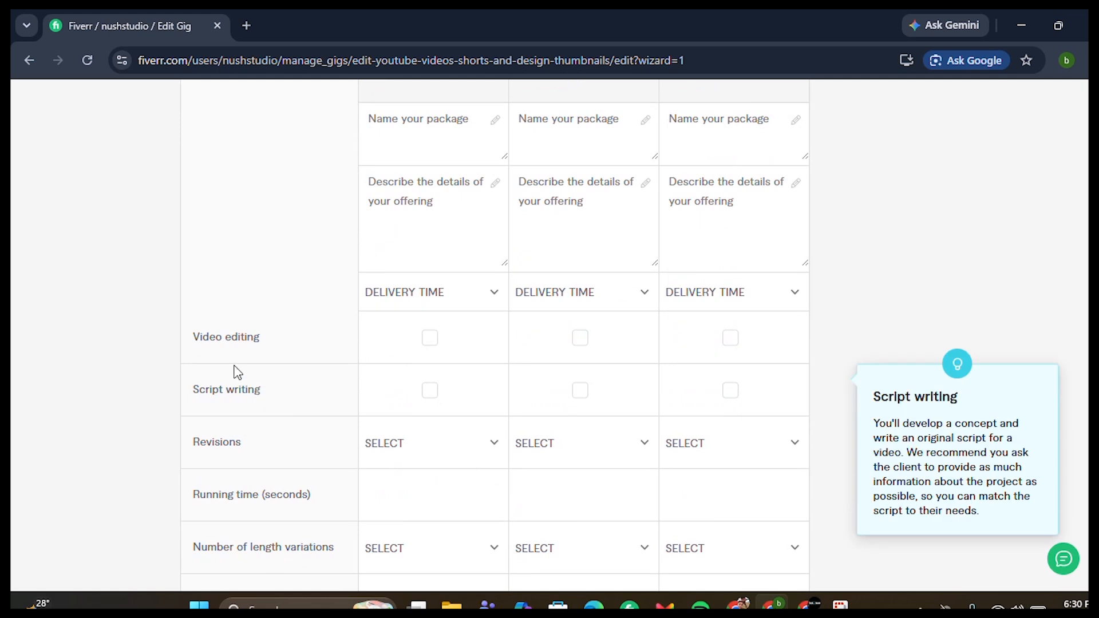
{"action": "scroll", "coordinate": [235, 373], "scroll_direction": "up", "scroll_amount": 3}
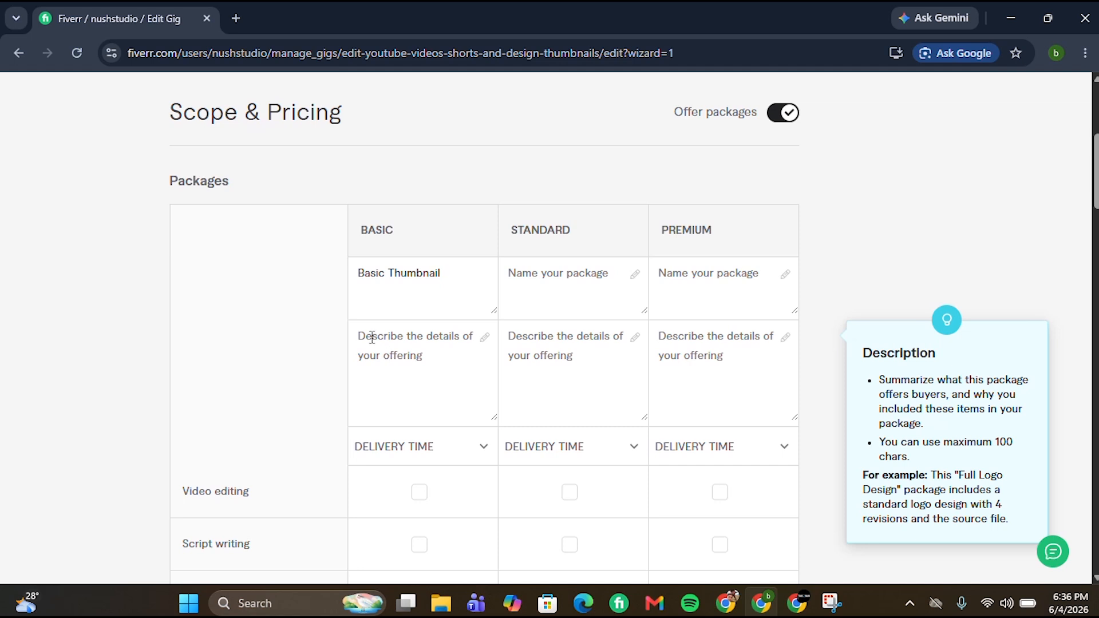
{"action": "right_click", "coordinate": [372, 337]}
{"action": "left_click", "coordinate": [409, 402]}
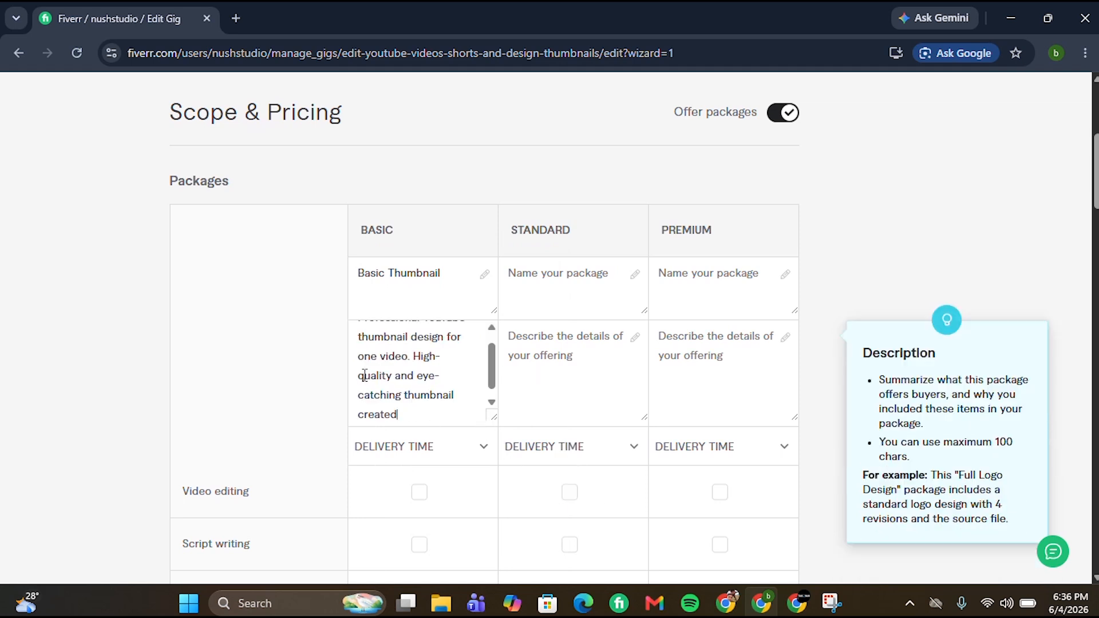
{"action": "mouse_move", "coordinate": [489, 369]}
{"action": "left_mouse_down"}
{"action": "mouse_move", "coordinate": [491, 356]}
{"action": "mouse_move", "coordinate": [491, 377]}
{"action": "left_mouse_up"}
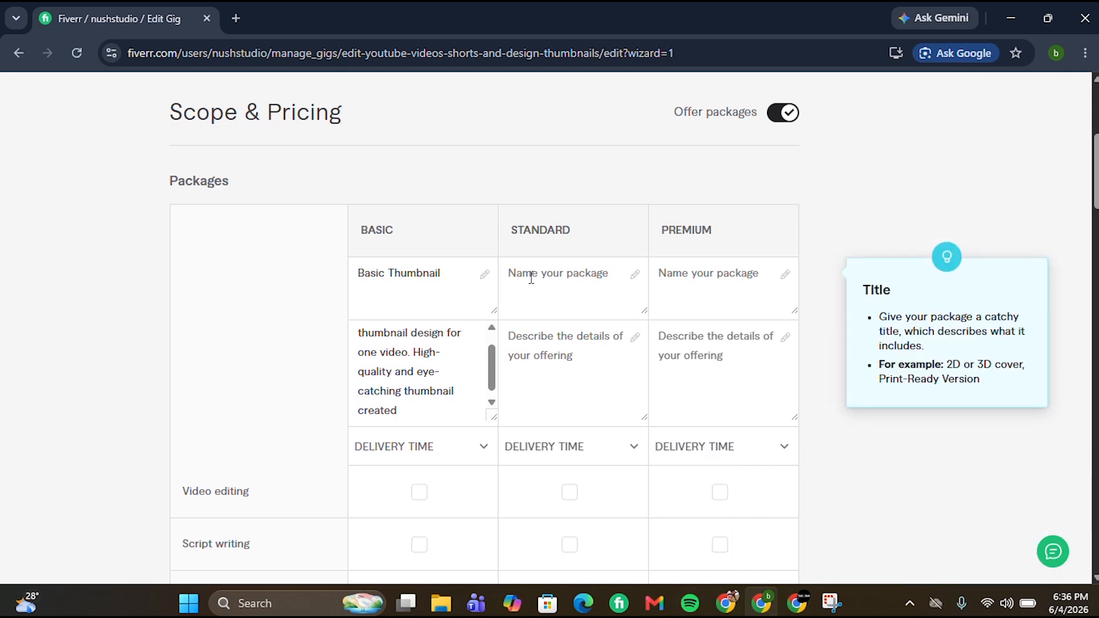
Step: Name the Standard package "Pro Thumbnail" and describe it as a premium YouTube thumbnail design with advanced editing, attractive text and higher click-through
{"action": "right_click", "coordinate": [528, 280]}
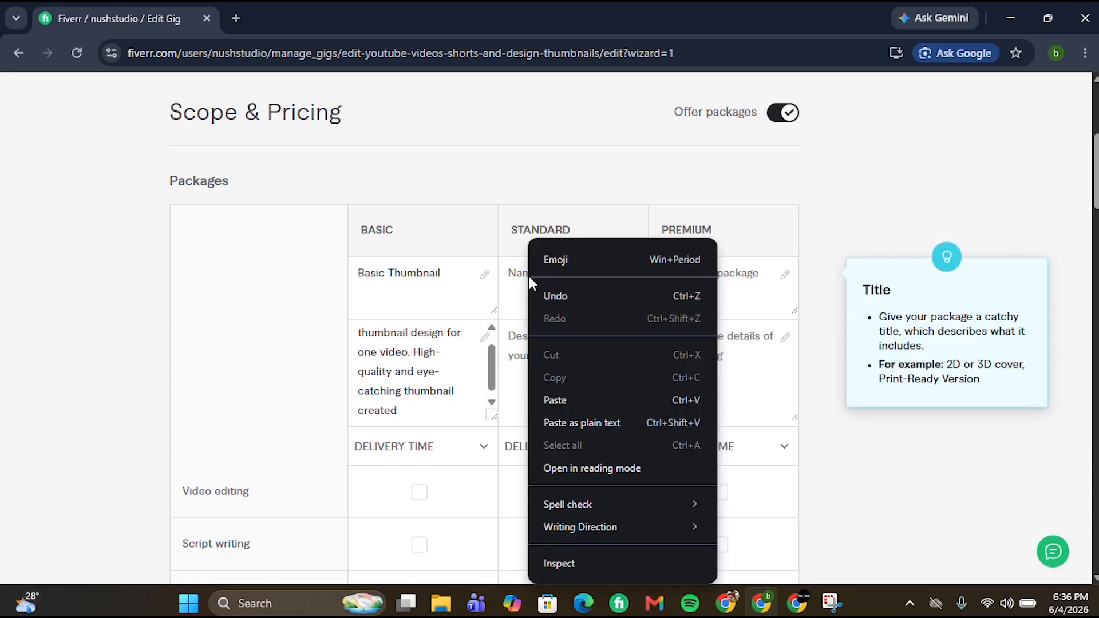
{"action": "left_click", "coordinate": [561, 400]}
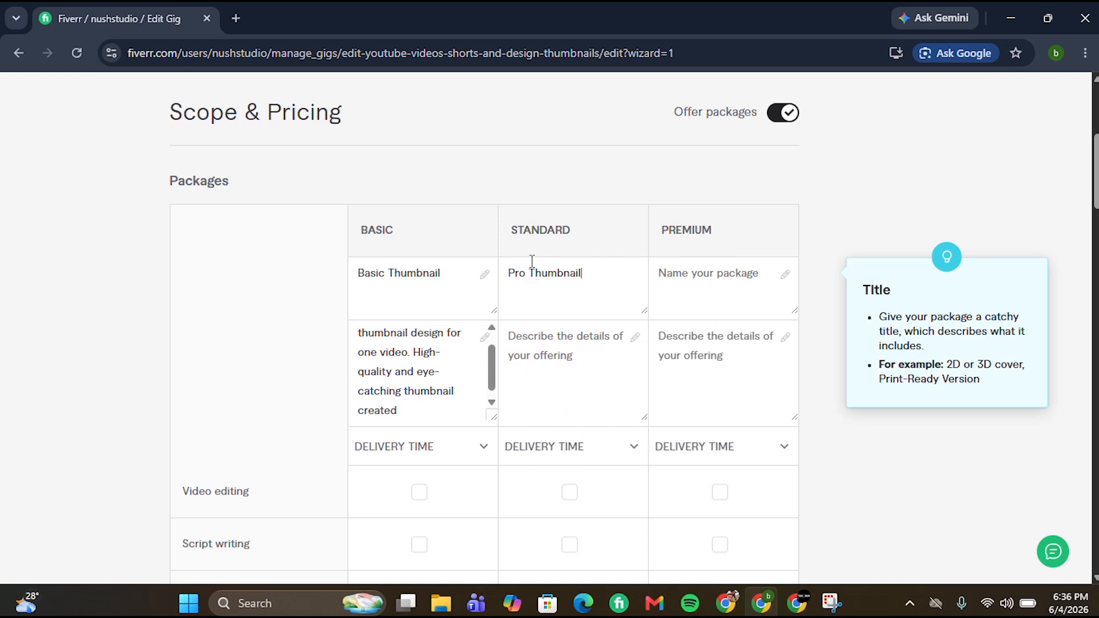
{"action": "left_click", "coordinate": [536, 345]}
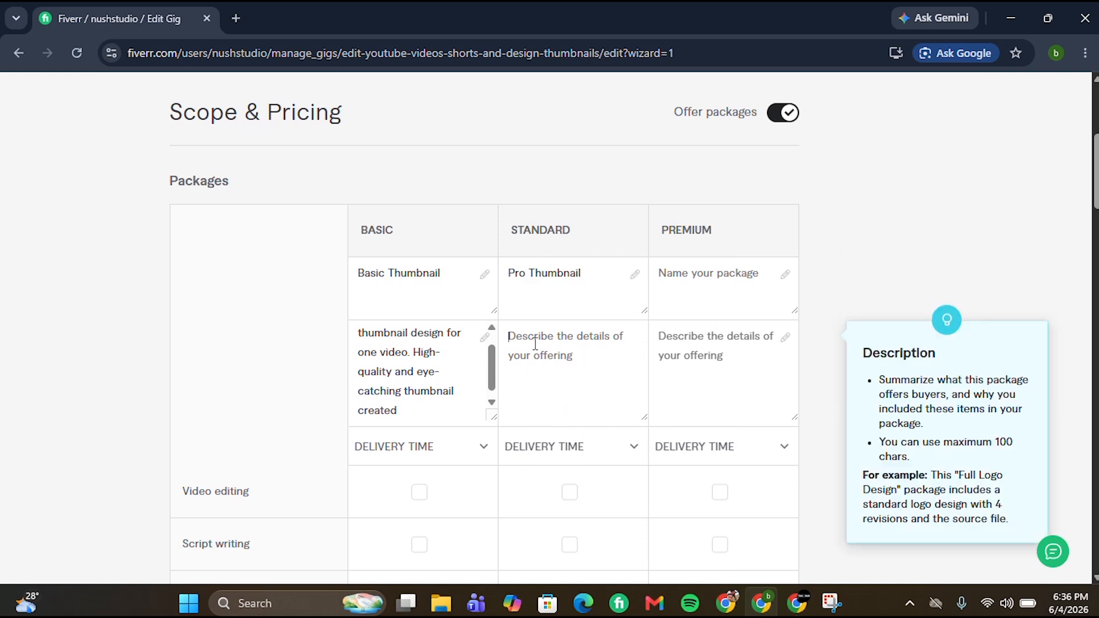
{"action": "type", "text": "Premium YouTube thumbnail design with advanced editing, attractive text, and higher click-through po"}
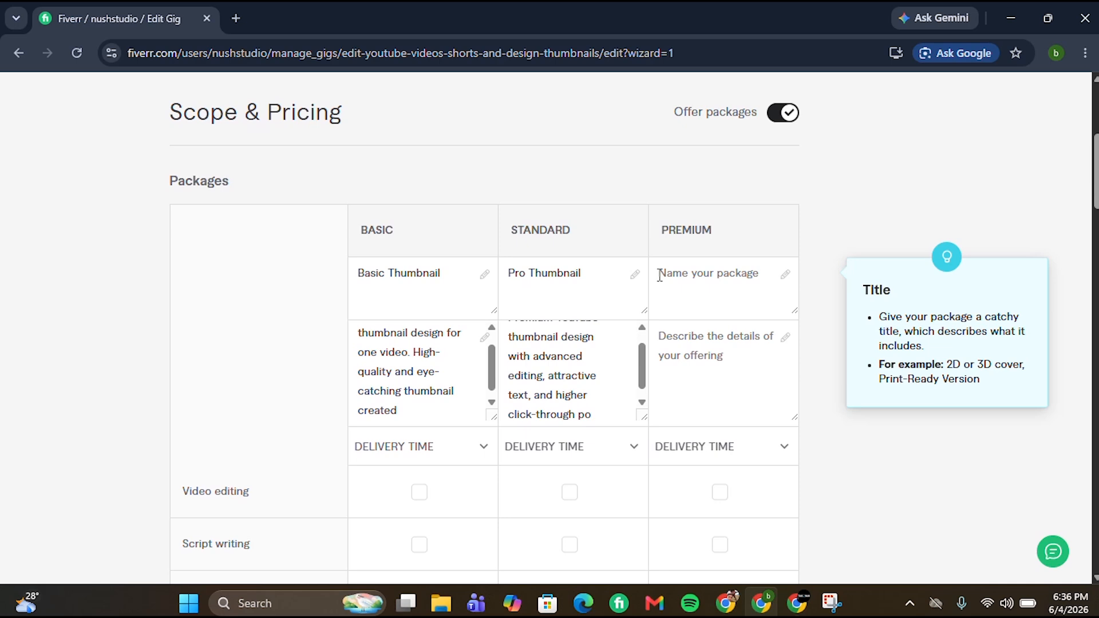
Step: Name the Premium package "Ultimate Thumbnail Pack" and describe it as a high-converting professional YouTube thumbnail with premium design elements and custom graphics
{"action": "left_click", "coordinate": [660, 275]}
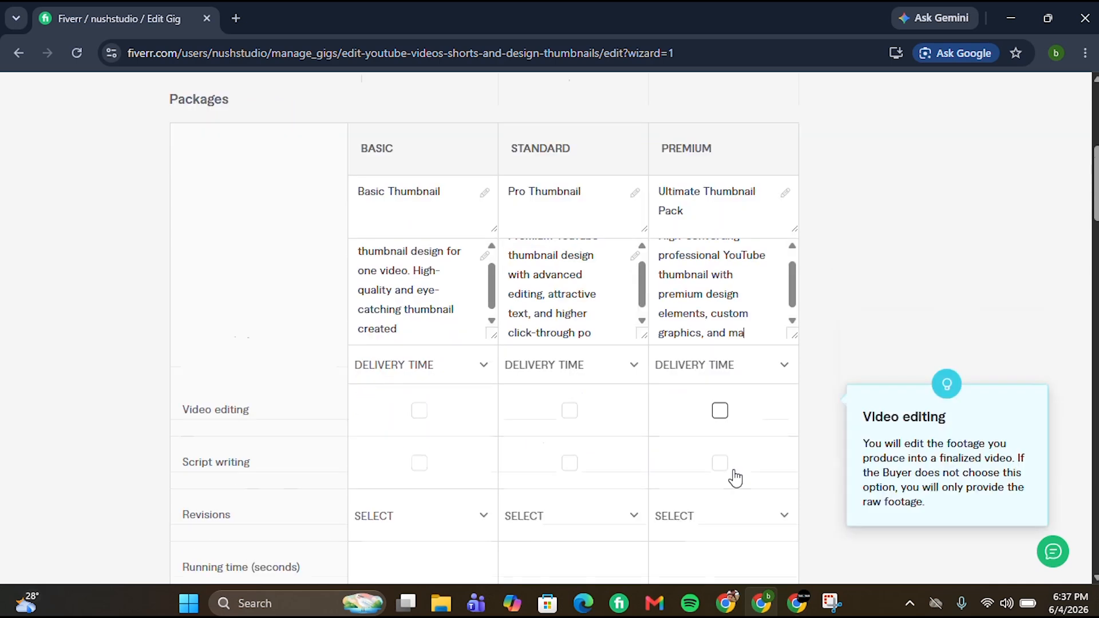
{"action": "scroll", "coordinate": [687, 466], "scroll_direction": "down", "scroll_amount": 1}
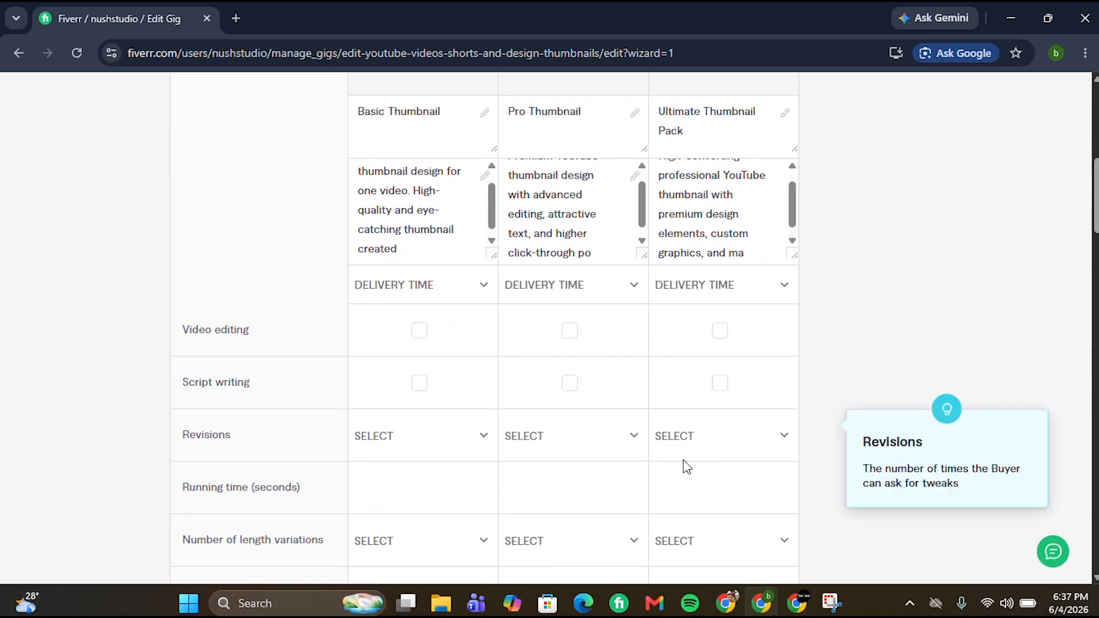
Step: Set the delivery time to 2 days for the Basic and Standard packages and 3 days for Premium
{"action": "scroll", "coordinate": [447, 329], "scroll_direction": "up", "scroll_amount": 2}
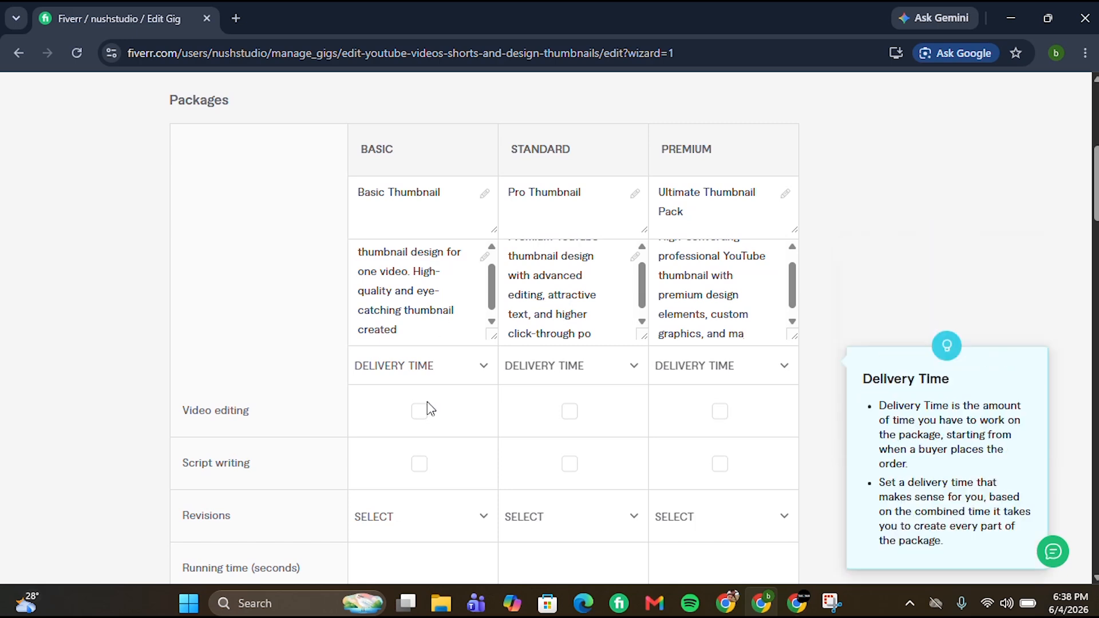
{"action": "left_click", "coordinate": [484, 370]}
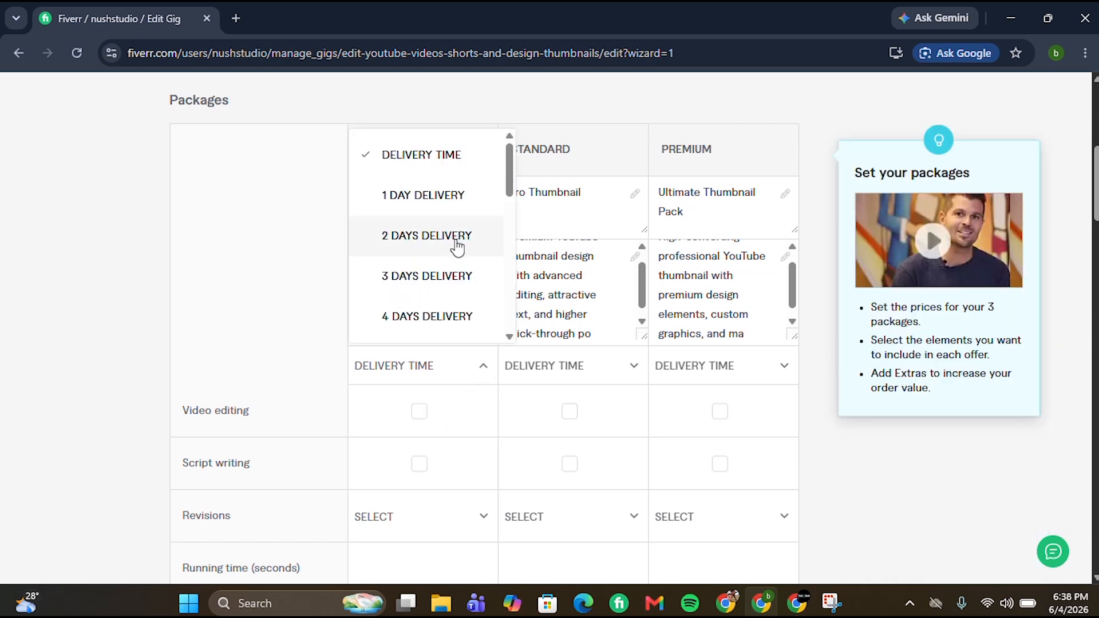
{"action": "left_click", "coordinate": [458, 246]}
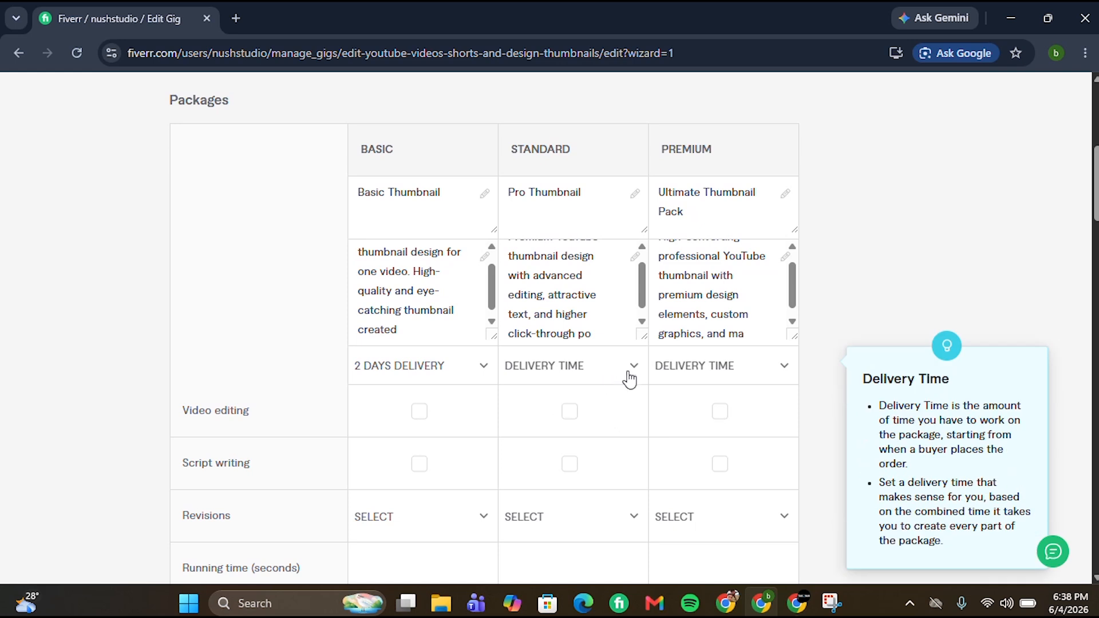
{"action": "left_click", "coordinate": [632, 369]}
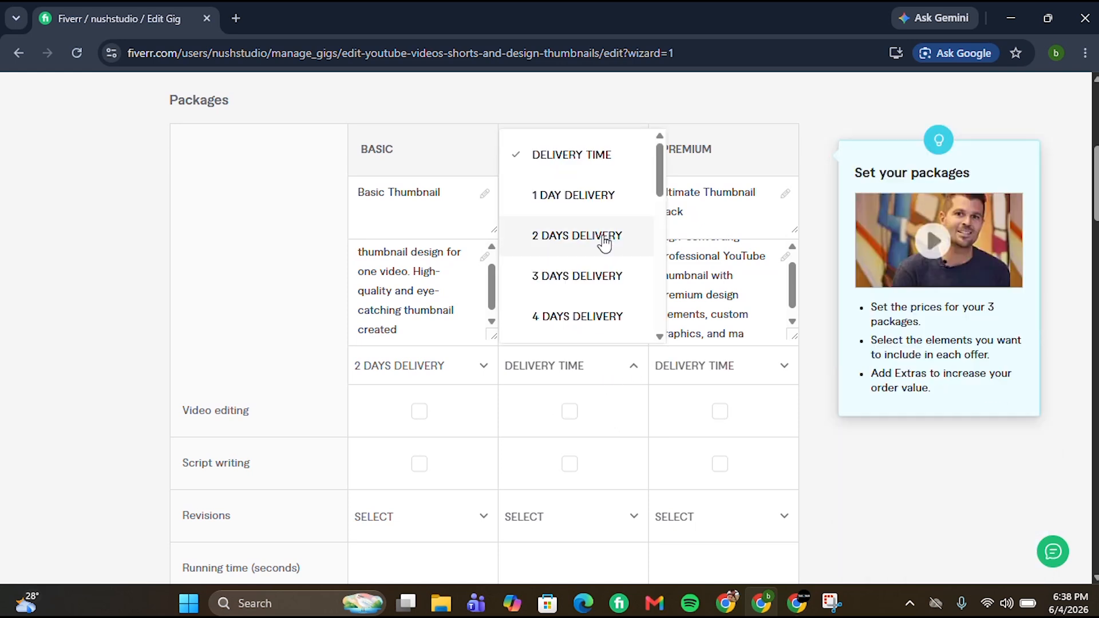
{"action": "left_click", "coordinate": [604, 236]}
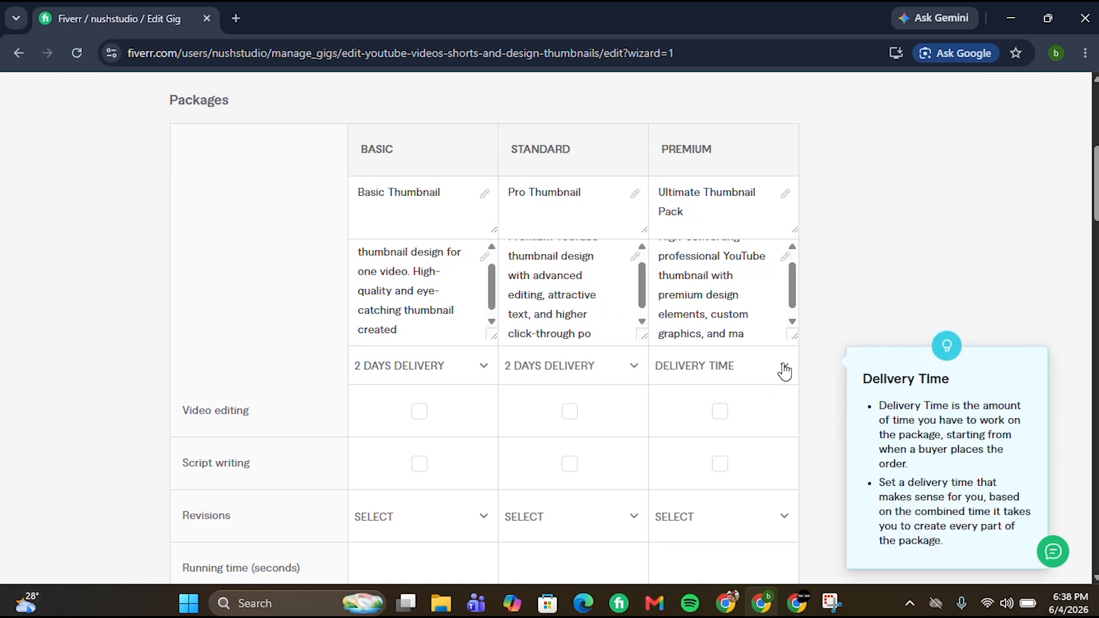
{"action": "left_click", "coordinate": [784, 369]}
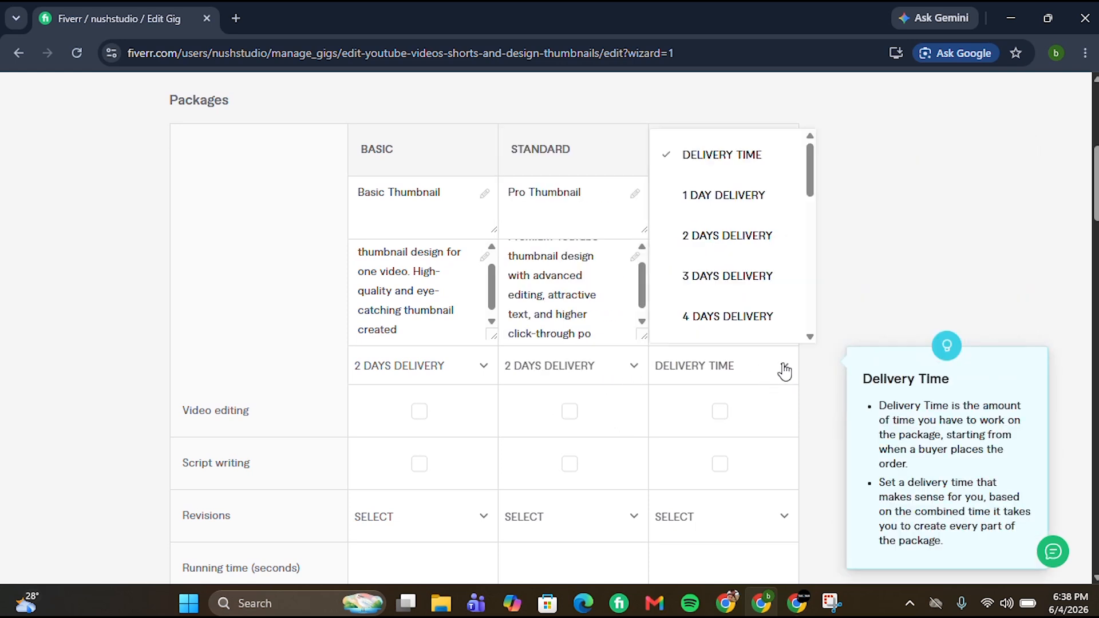
{"action": "left_click", "coordinate": [743, 277]}
Step: Set the number of revisions to 2 for Basic, 4 for Standard and 6 for Premium
{"action": "scroll", "coordinate": [657, 422], "scroll_direction": "down", "scroll_amount": 3}
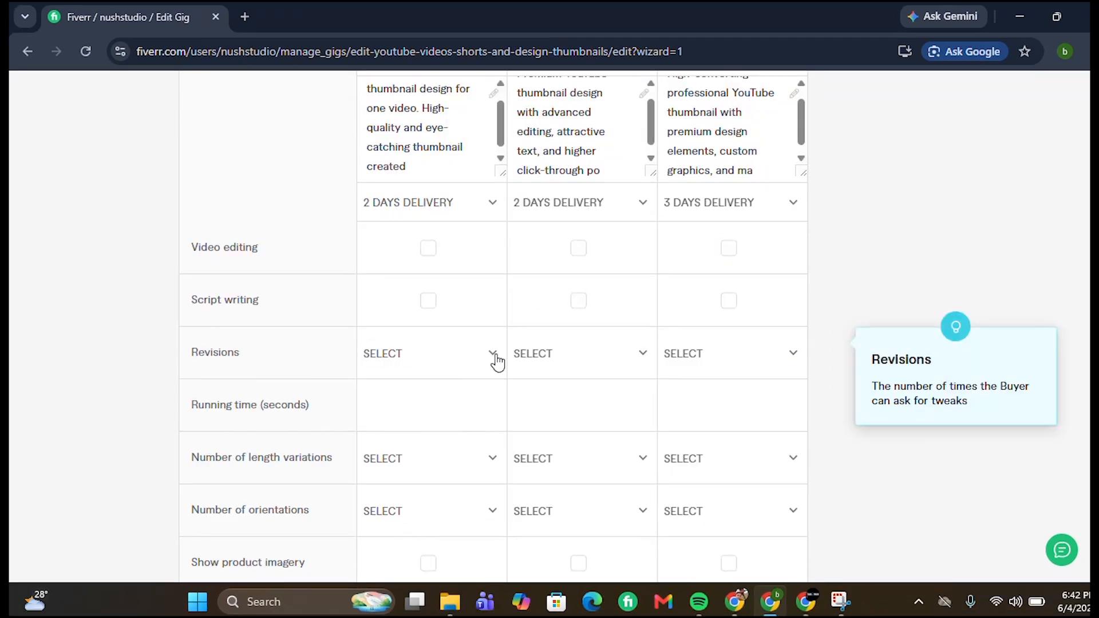
{"action": "left_click", "coordinate": [494, 358]}
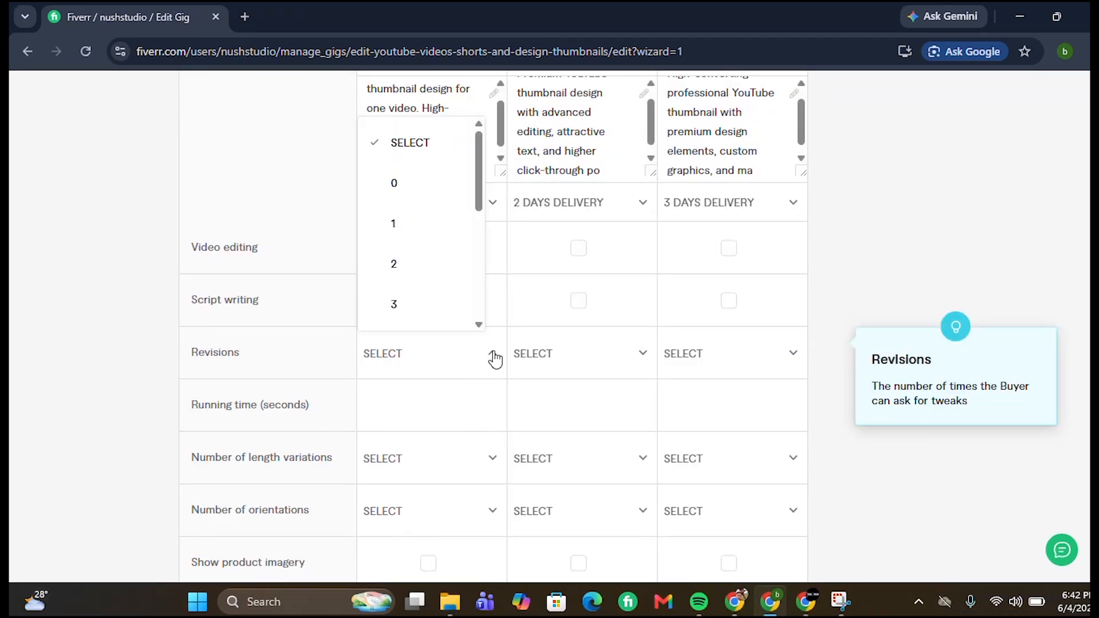
{"action": "left_click", "coordinate": [406, 266]}
{"action": "left_click", "coordinate": [645, 358]}
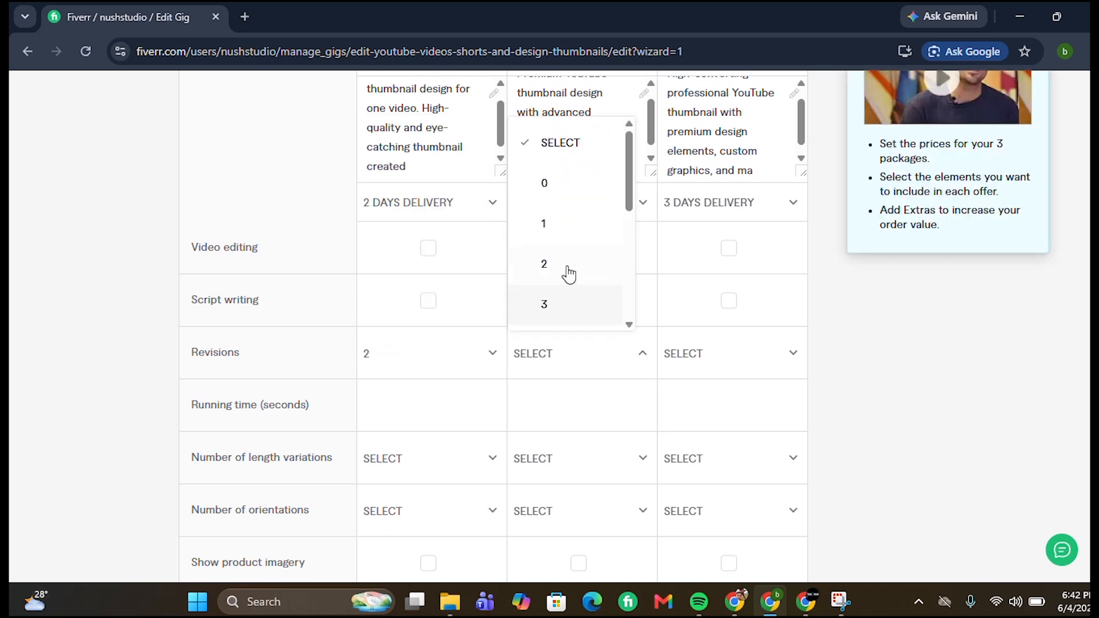
{"action": "scroll", "coordinate": [566, 266], "scroll_direction": "down", "scroll_amount": 3}
{"action": "left_click", "coordinate": [554, 190]}
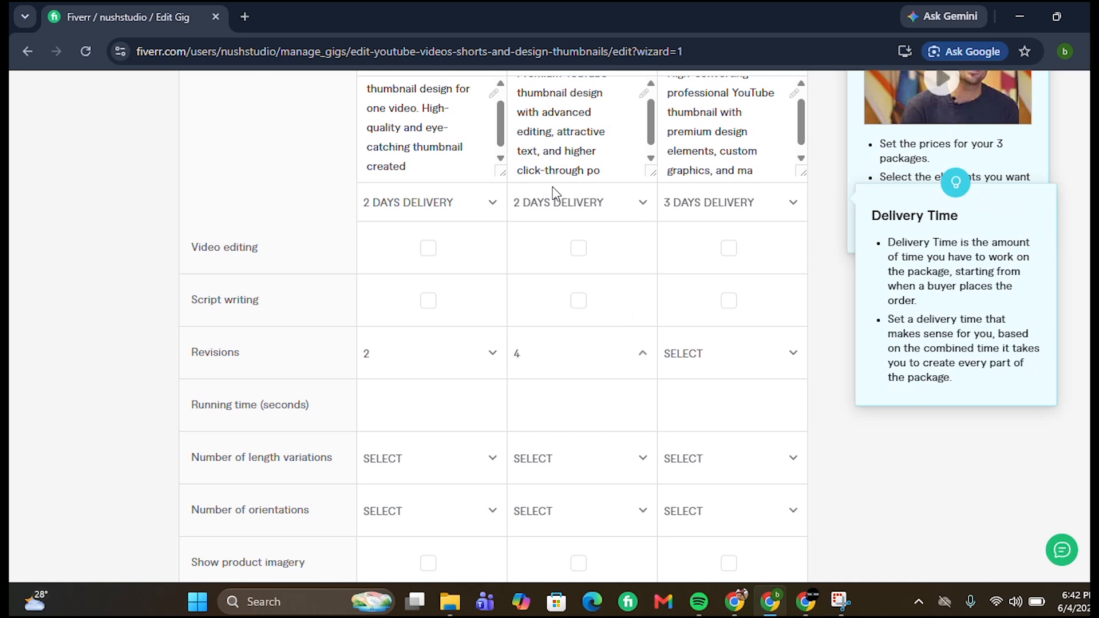
{"action": "left_click", "coordinate": [793, 354]}
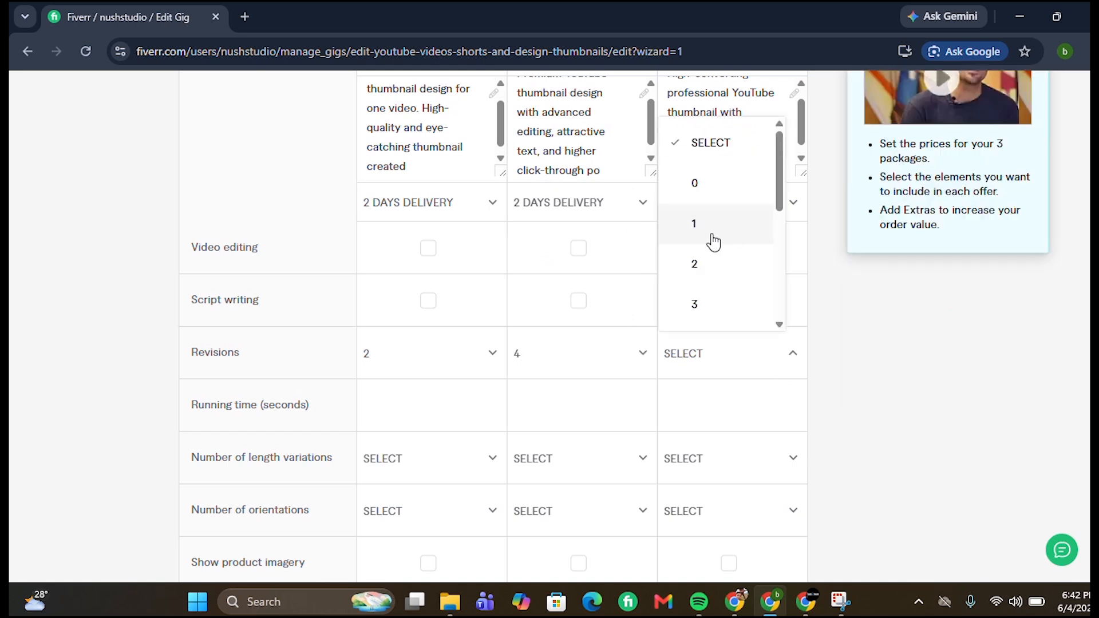
{"action": "scroll", "coordinate": [713, 240], "scroll_direction": "down", "scroll_amount": 3}
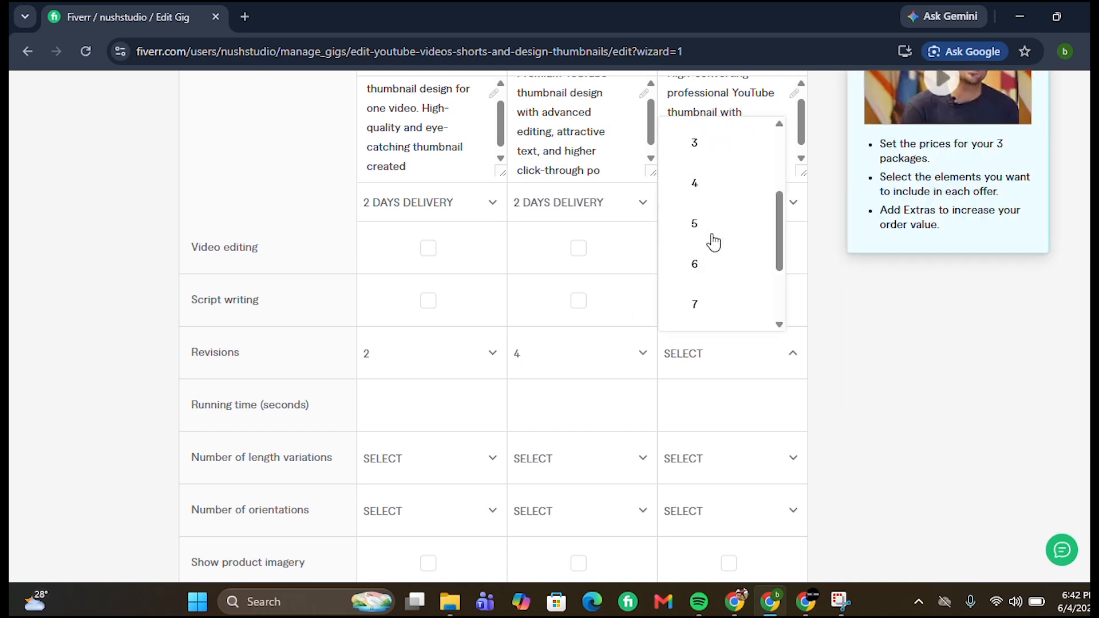
{"action": "left_click", "coordinate": [694, 270]}
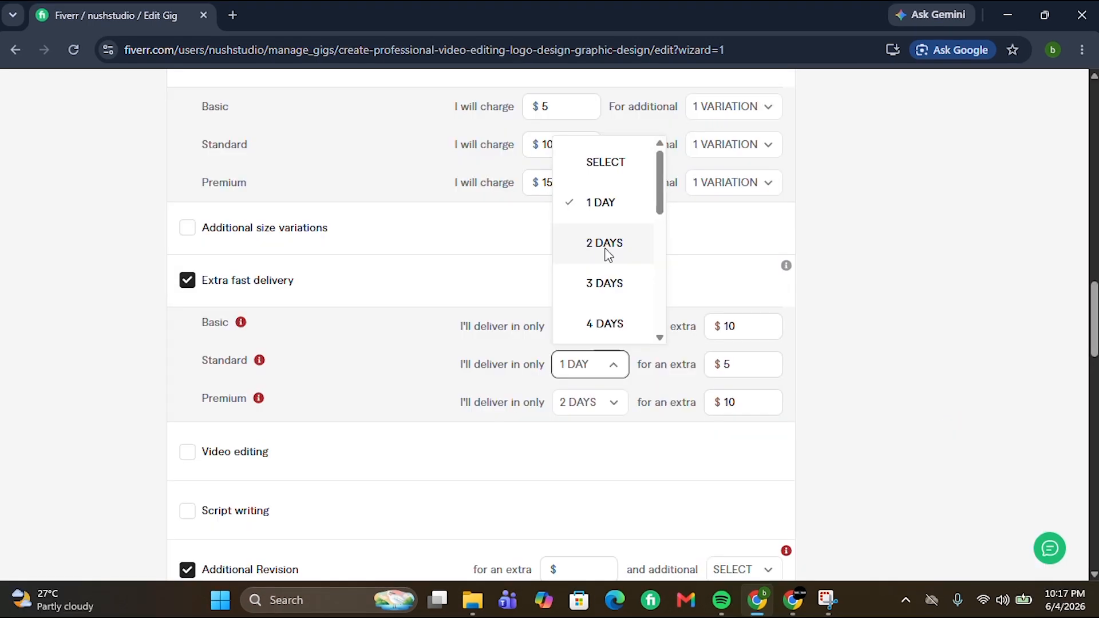
Step: Set the extra fast delivery time to 2 days for Standard and 3 days for Premium
{"action": "left_click", "coordinate": [607, 246]}
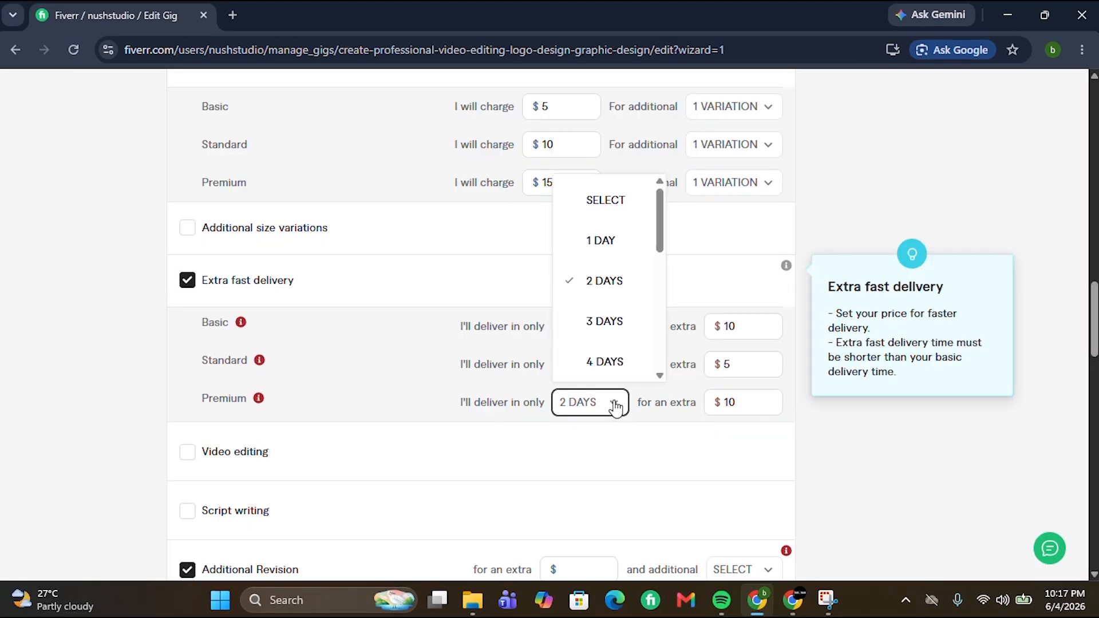
{"action": "left_click", "coordinate": [608, 324]}
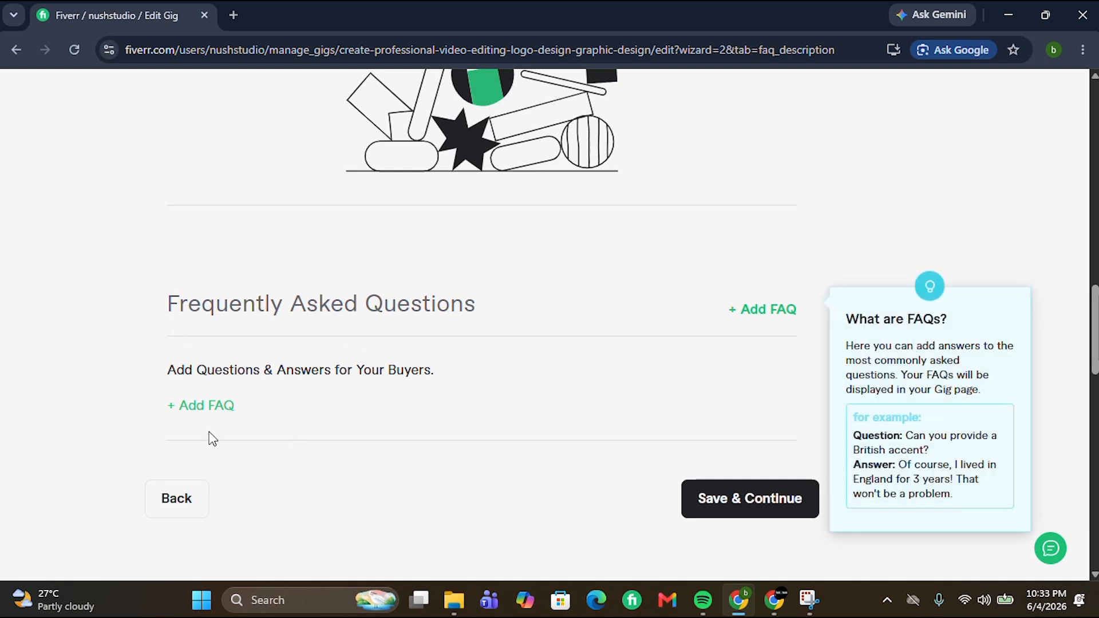
Step: Open a blank FAQ entry, then save the description and FAQ stage and continue to the requirements
{"action": "left_click", "coordinate": [226, 408]}
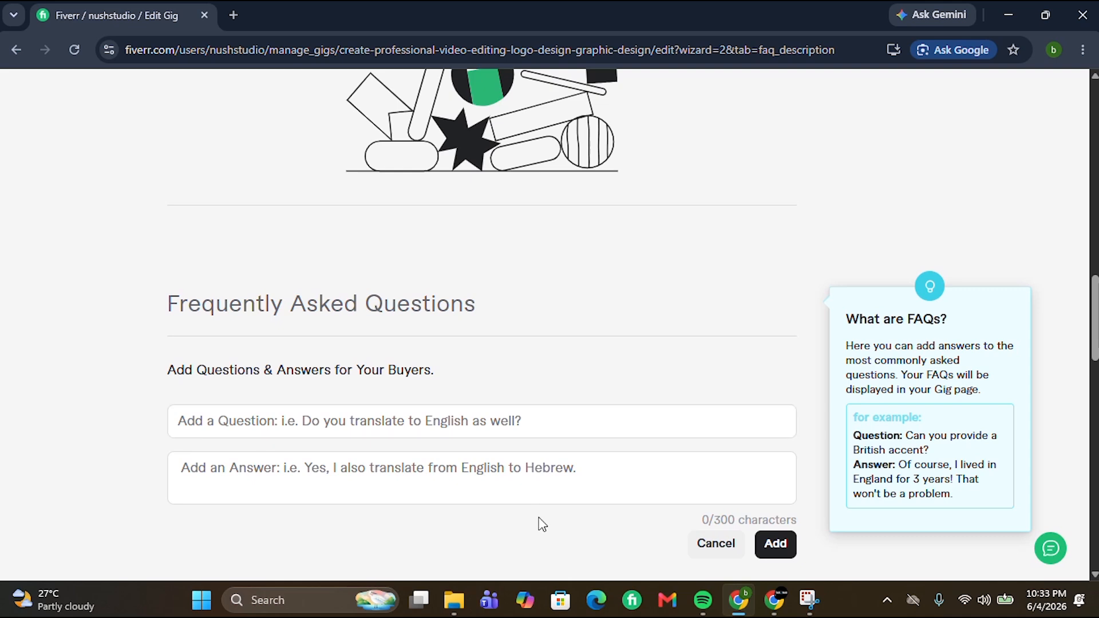
{"action": "scroll", "coordinate": [531, 544], "scroll_direction": "down", "scroll_amount": 5}
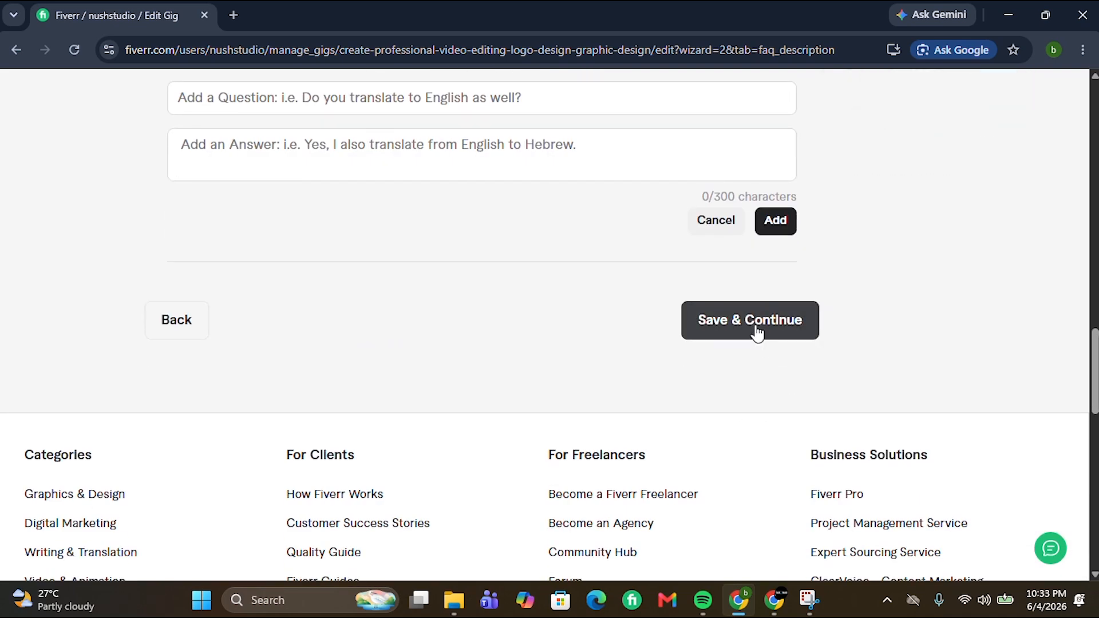
{"action": "left_click", "coordinate": [755, 333]}
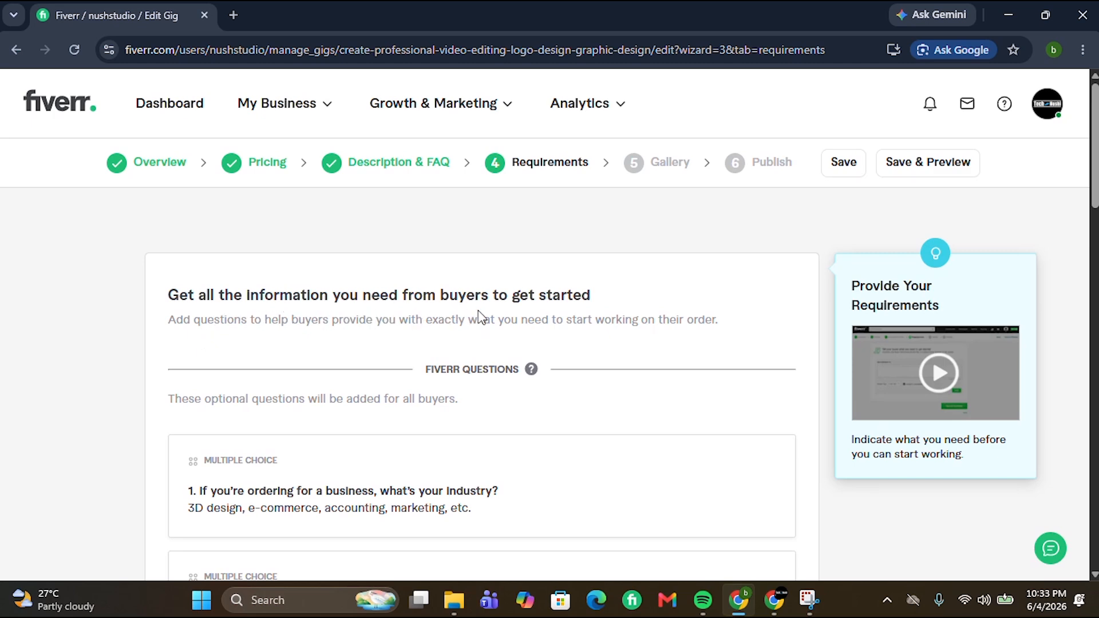
Step: Examine Fiverr's optional buyer questions and the section for custom questions in the requirements stage
{"action": "scroll", "coordinate": [590, 427], "scroll_direction": "down", "scroll_amount": 5}
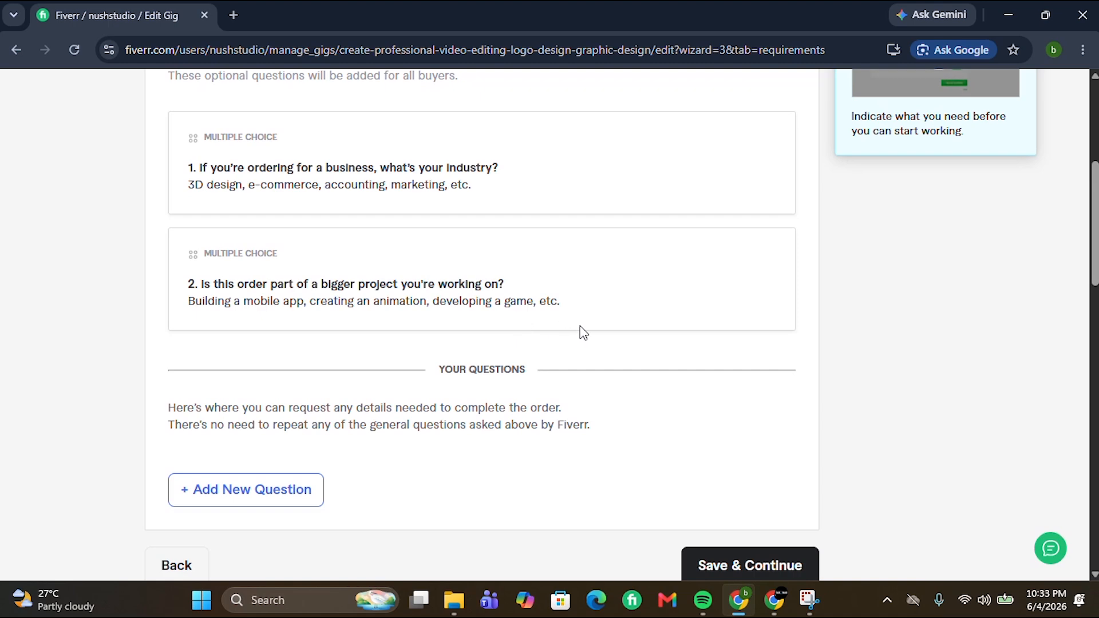
{"action": "scroll", "coordinate": [603, 327], "scroll_direction": "up", "scroll_amount": 3}
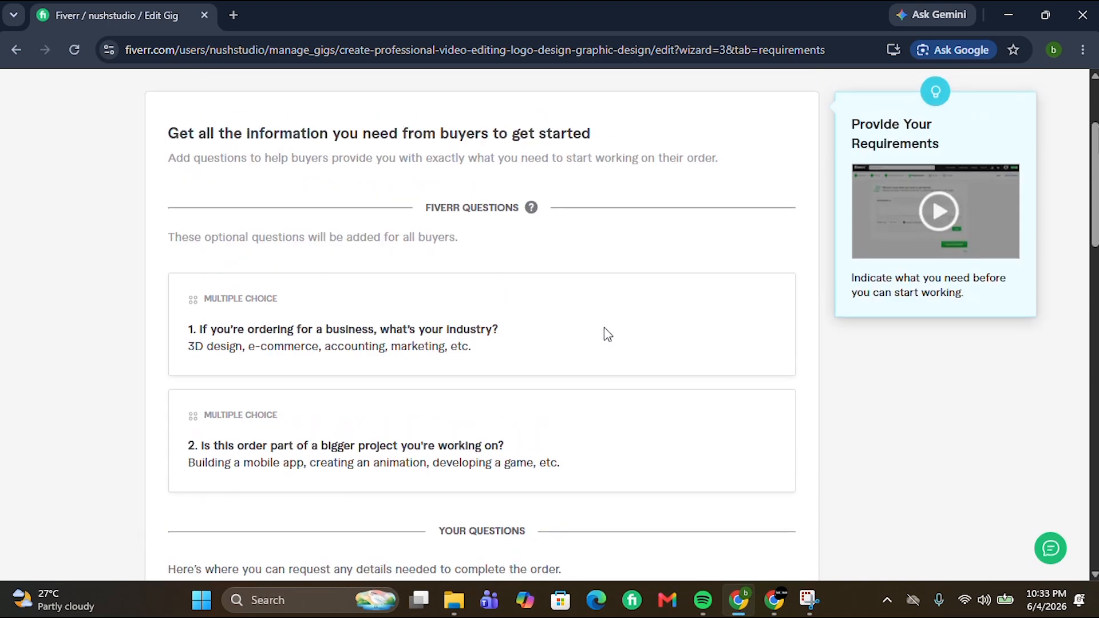
{"action": "scroll", "coordinate": [603, 333], "scroll_direction": "up", "scroll_amount": 2}
{"action": "scroll", "coordinate": [605, 334], "scroll_direction": "up", "scroll_amount": 2}
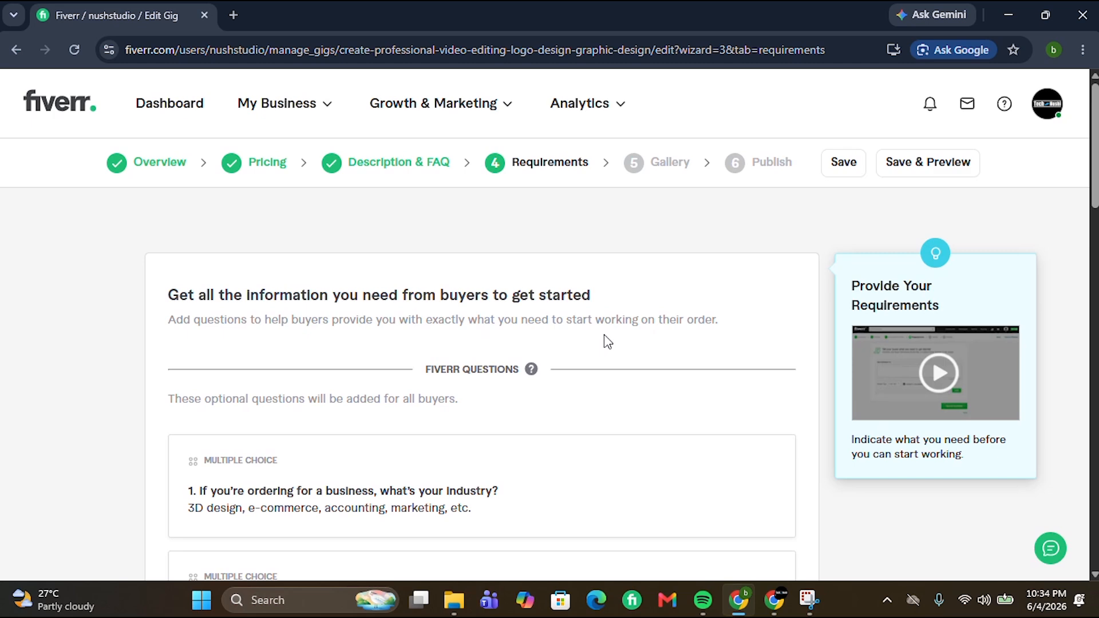
{"action": "scroll", "coordinate": [548, 443], "scroll_direction": "down", "scroll_amount": 10}
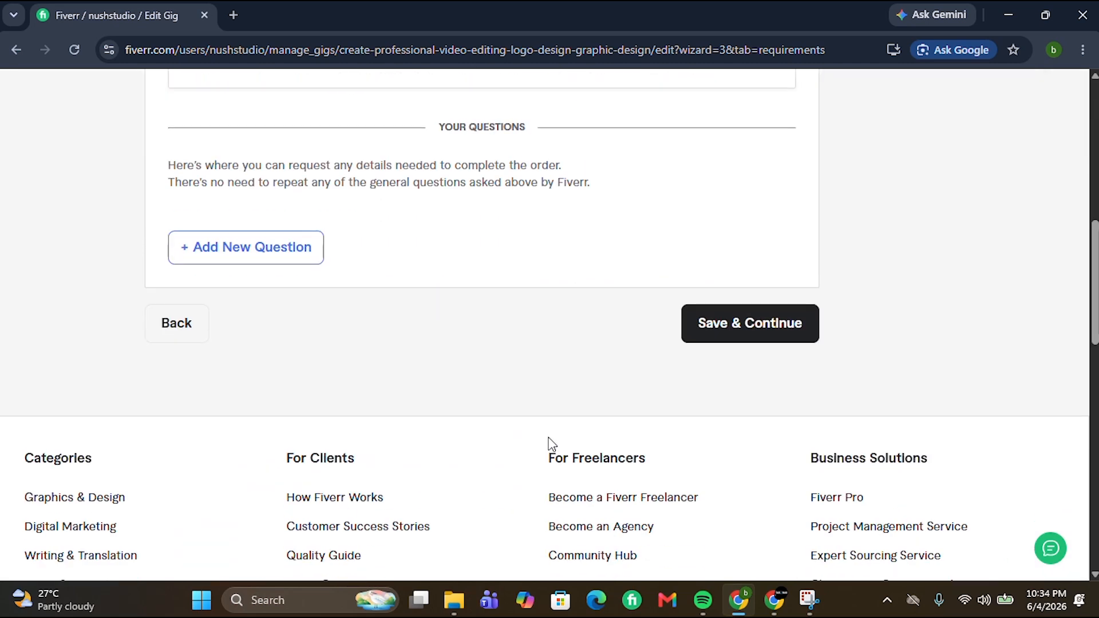
{"action": "scroll", "coordinate": [549, 442], "scroll_direction": "up", "scroll_amount": 2}
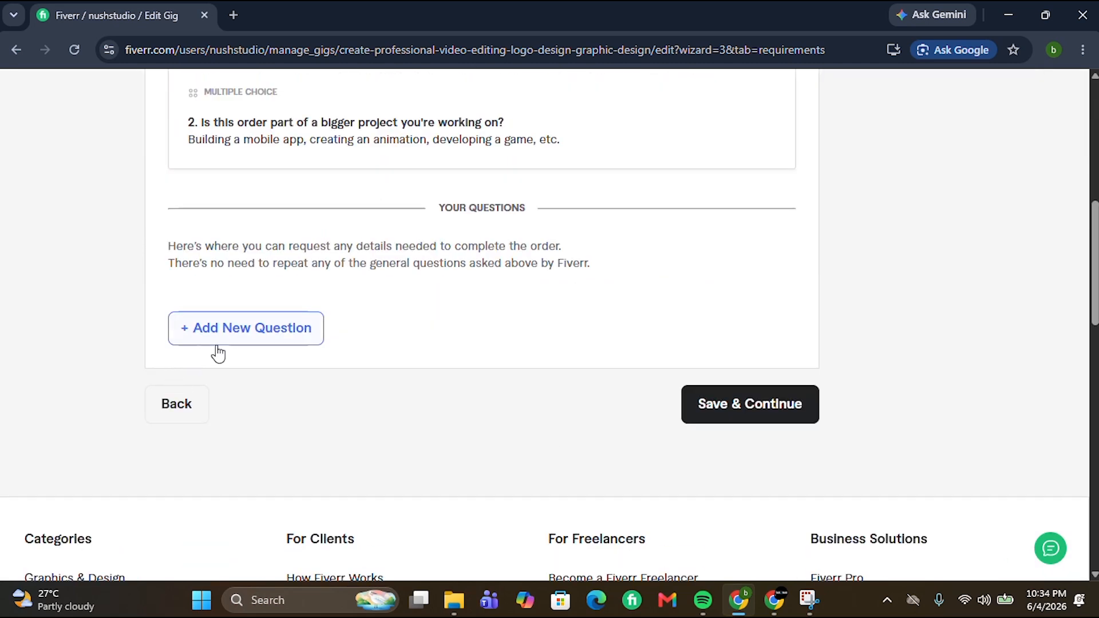
{"action": "scroll", "coordinate": [410, 387], "scroll_direction": "up", "scroll_amount": 4}
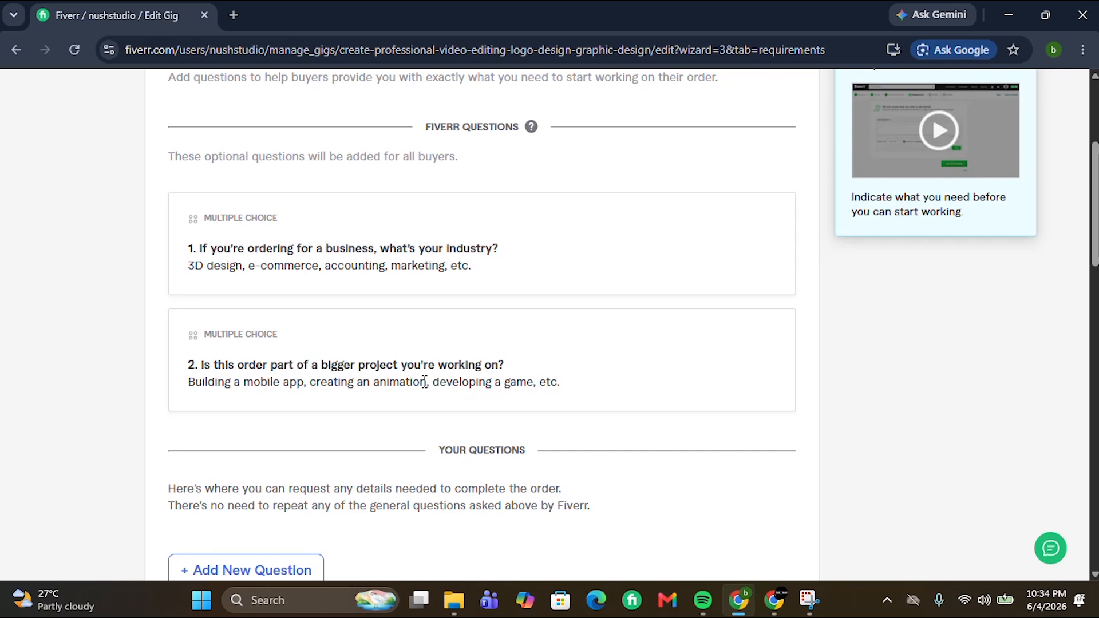
{"action": "scroll", "coordinate": [578, 432], "scroll_direction": "down", "scroll_amount": 7}
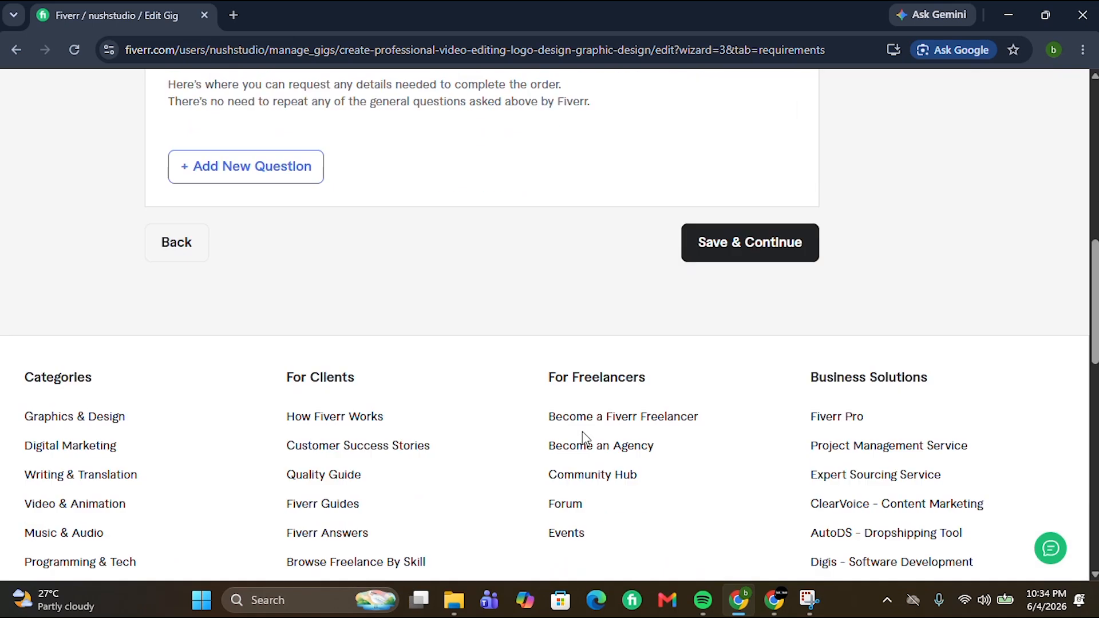
Step: Try to save the requirements without a custom question, and open the form for adding a new required question
{"action": "left_click", "coordinate": [721, 254]}
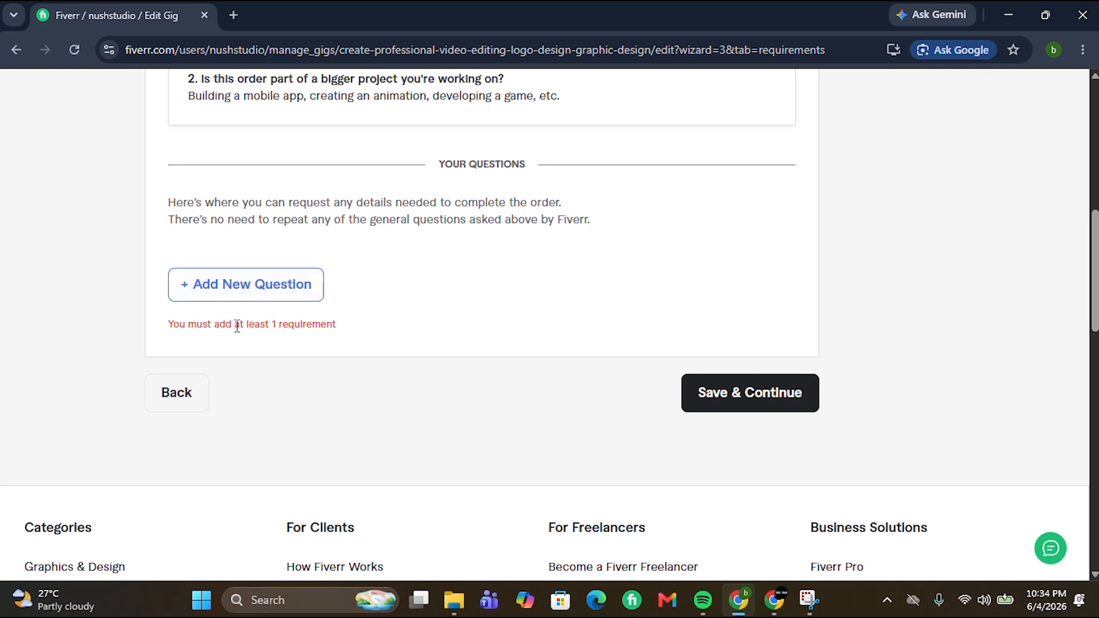
{"action": "left_click", "coordinate": [262, 296]}
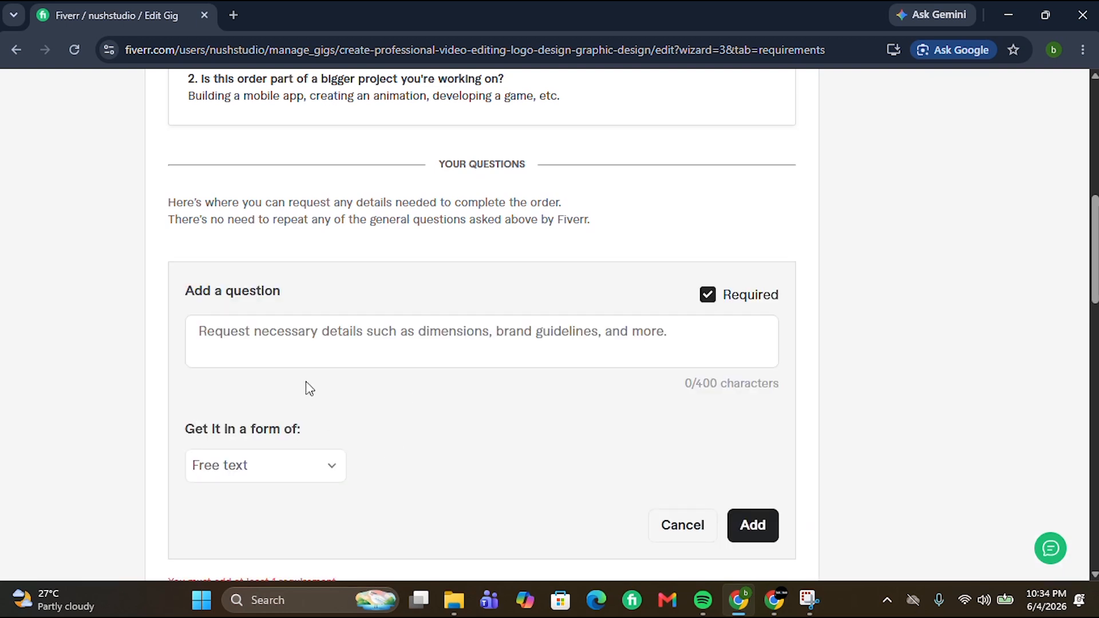
{"action": "left_click", "coordinate": [243, 359]}
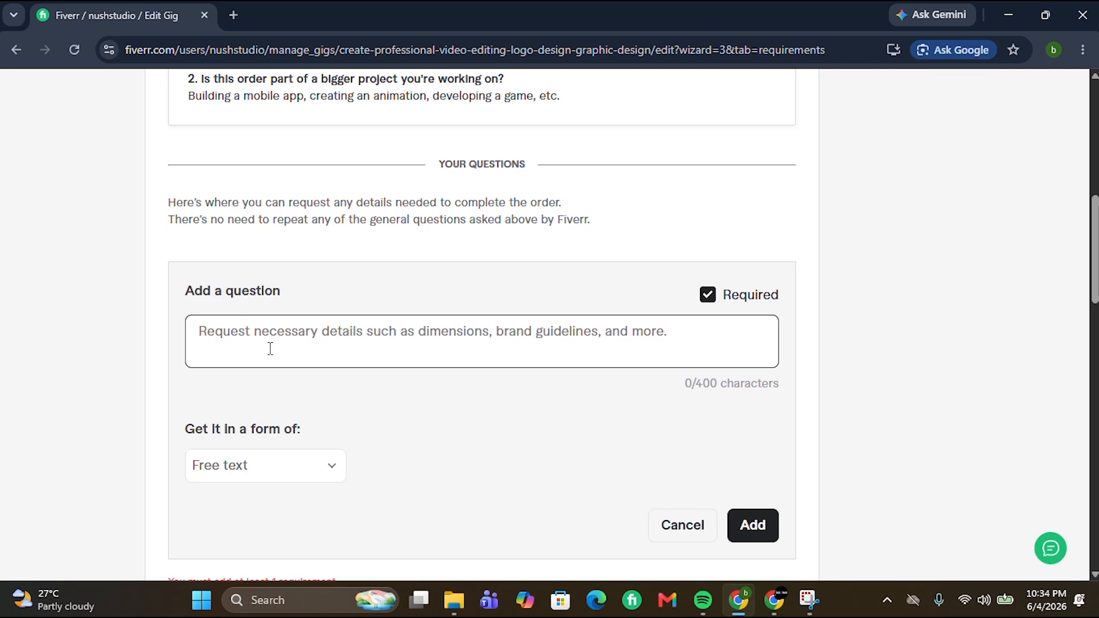
{"action": "scroll", "coordinate": [418, 417], "scroll_direction": "down", "scroll_amount": 5}
{"action": "scroll", "coordinate": [418, 419], "scroll_direction": "up", "scroll_amount": 4}
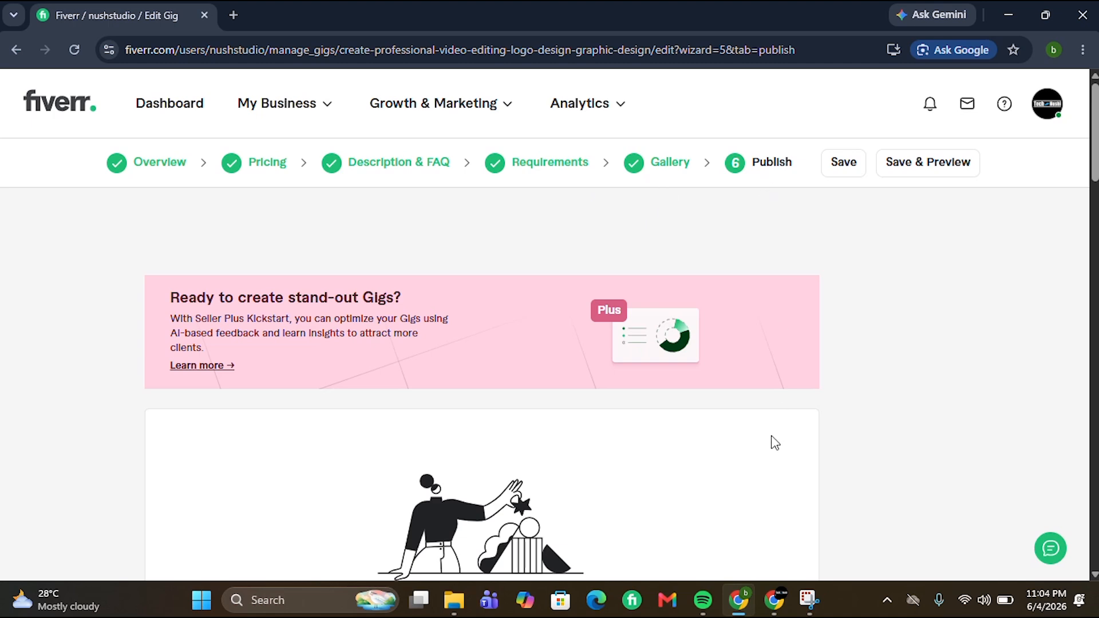
Step: At the publish stage, save the tax declaration with "No", confirming that all services are performed outside the U.S
{"action": "scroll", "coordinate": [773, 458], "scroll_direction": "down", "scroll_amount": 3}
{"action": "scroll", "coordinate": [774, 468], "scroll_direction": "down", "scroll_amount": 4}
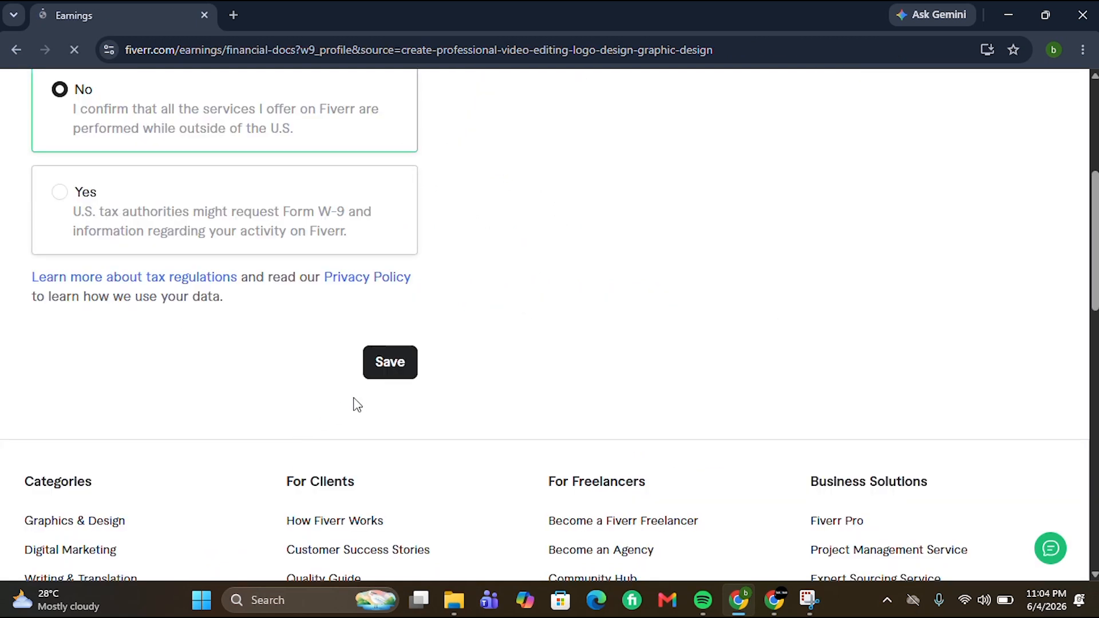
{"action": "left_click", "coordinate": [392, 372]}
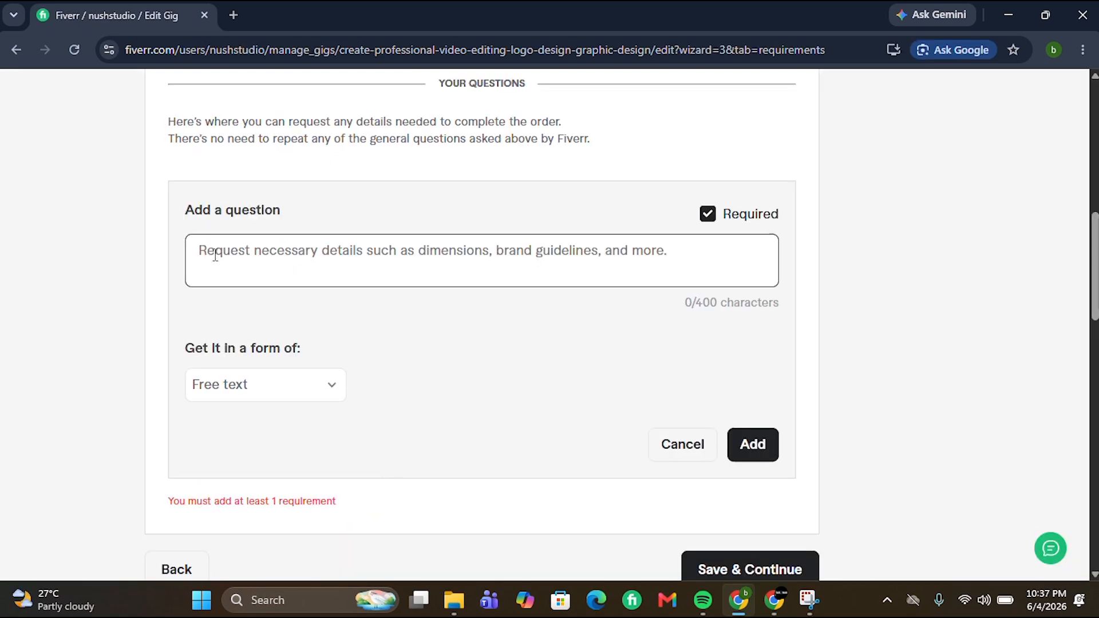
Step: Add the required free-text question "Please describe your project and provide all details, text, images, logos, references, and specific requirements needed for the work."
{"action": "type", "text": "Please describe your project and provide all details, text, images, logos, references, and specific requirements needed for the work."}
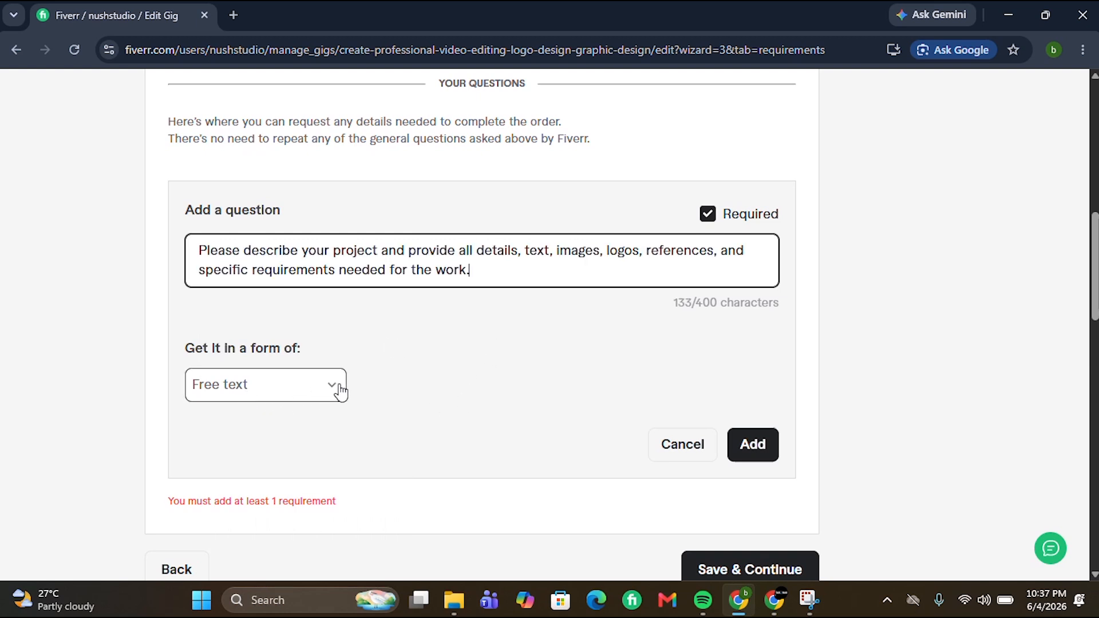
{"action": "left_click", "coordinate": [753, 444]}
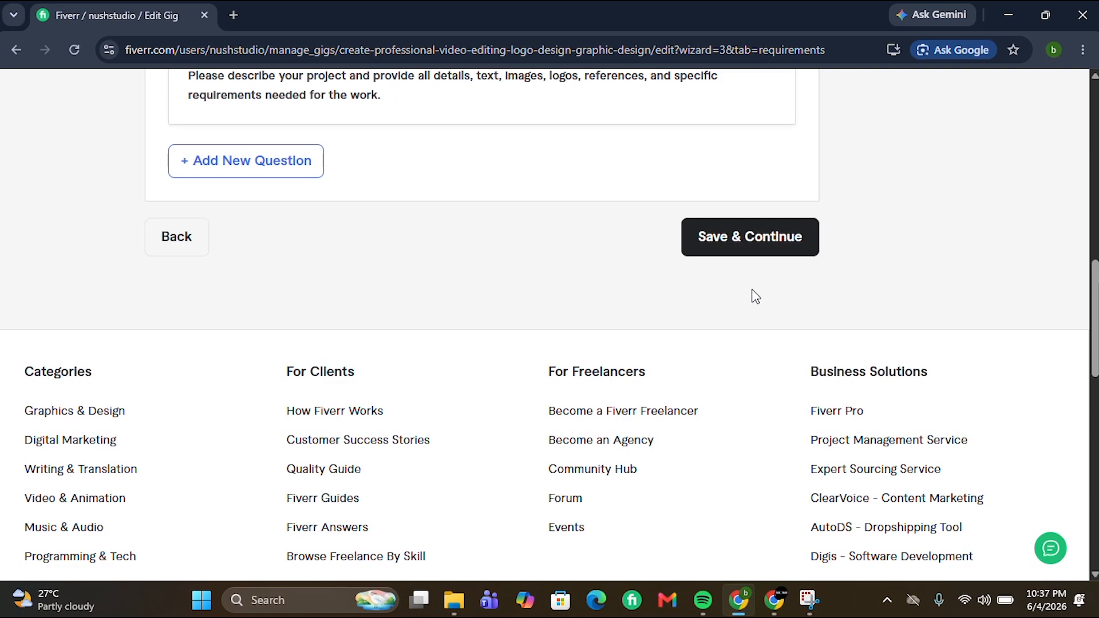
{"action": "scroll", "coordinate": [472, 312], "scroll_direction": "up", "scroll_amount": 7}
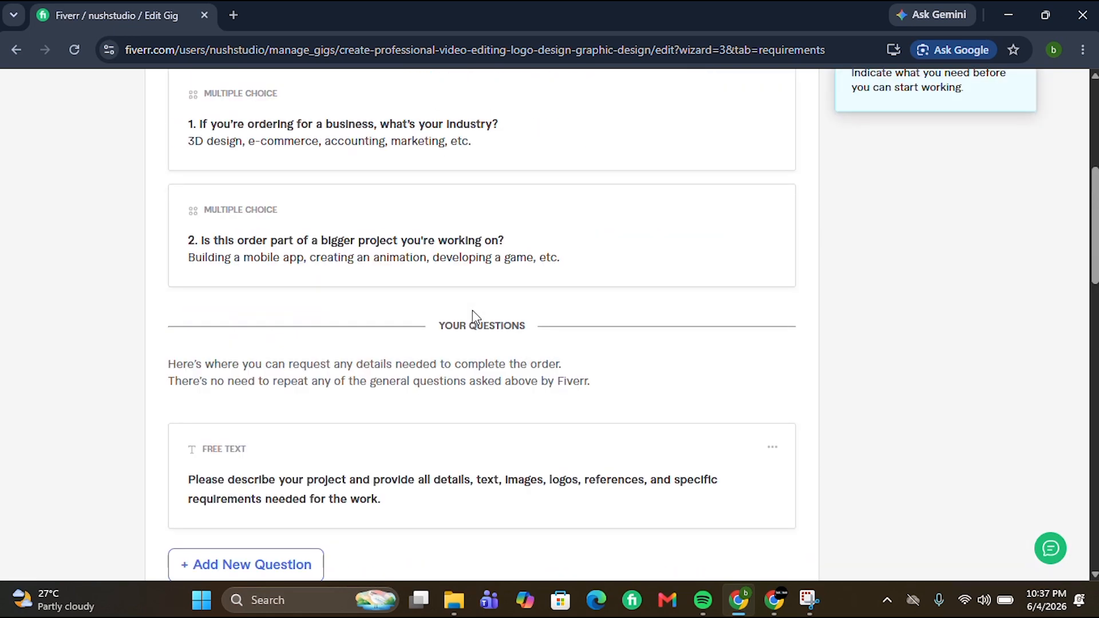
{"action": "scroll", "coordinate": [472, 310], "scroll_direction": "down", "scroll_amount": 4}
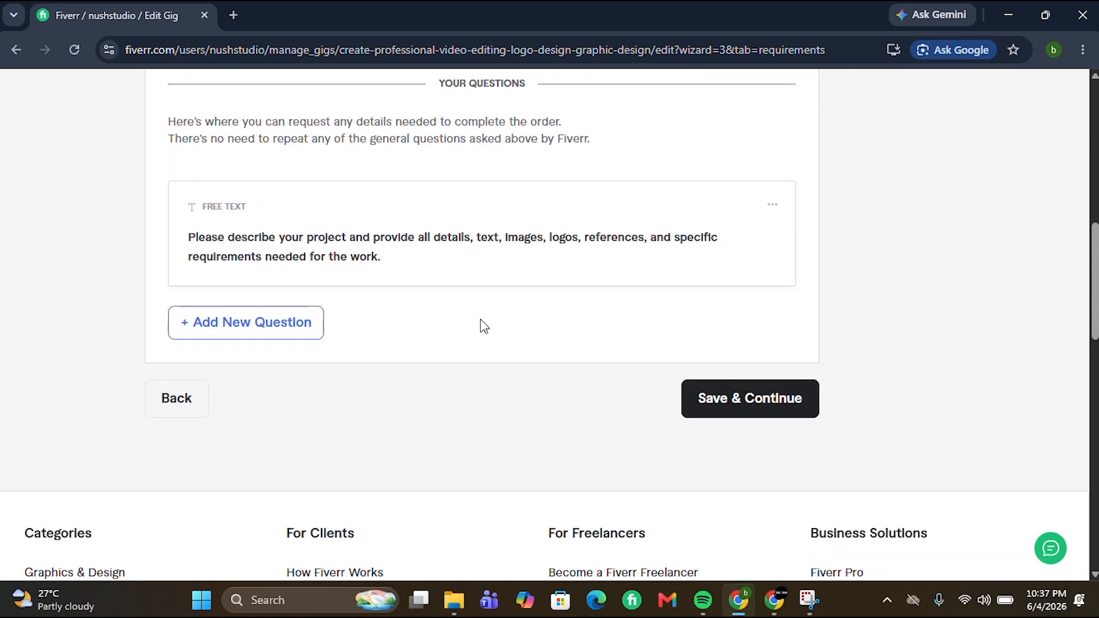
Step: Save the buyer requirements and upload TWN Intro.mp4 as the gig's gallery video
{"action": "left_click", "coordinate": [701, 403]}
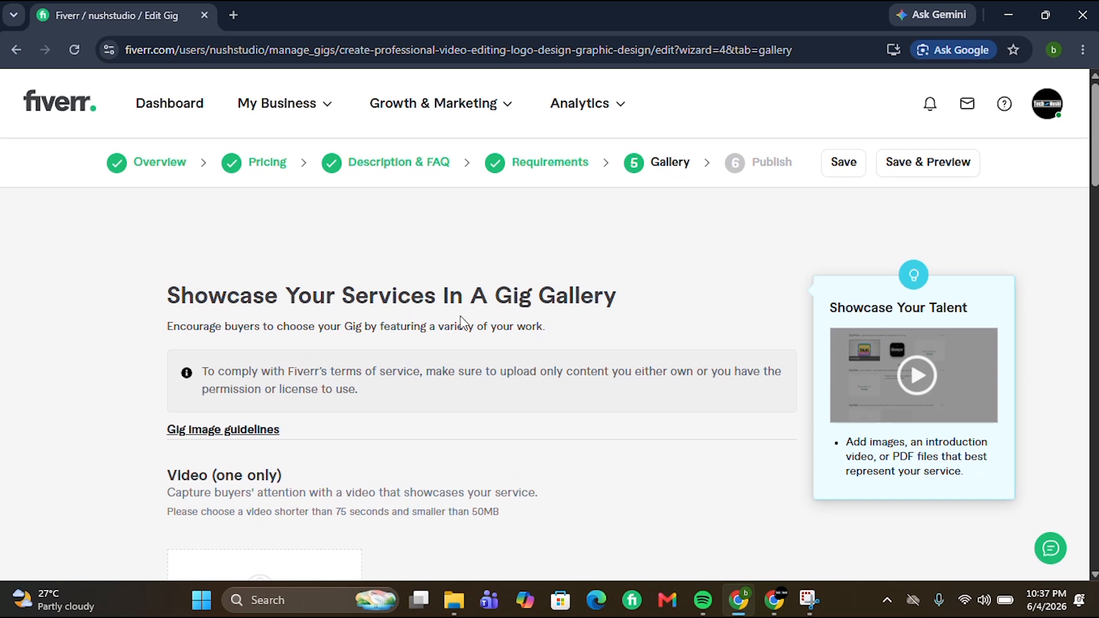
{"action": "scroll", "coordinate": [540, 386], "scroll_direction": "down", "scroll_amount": 5}
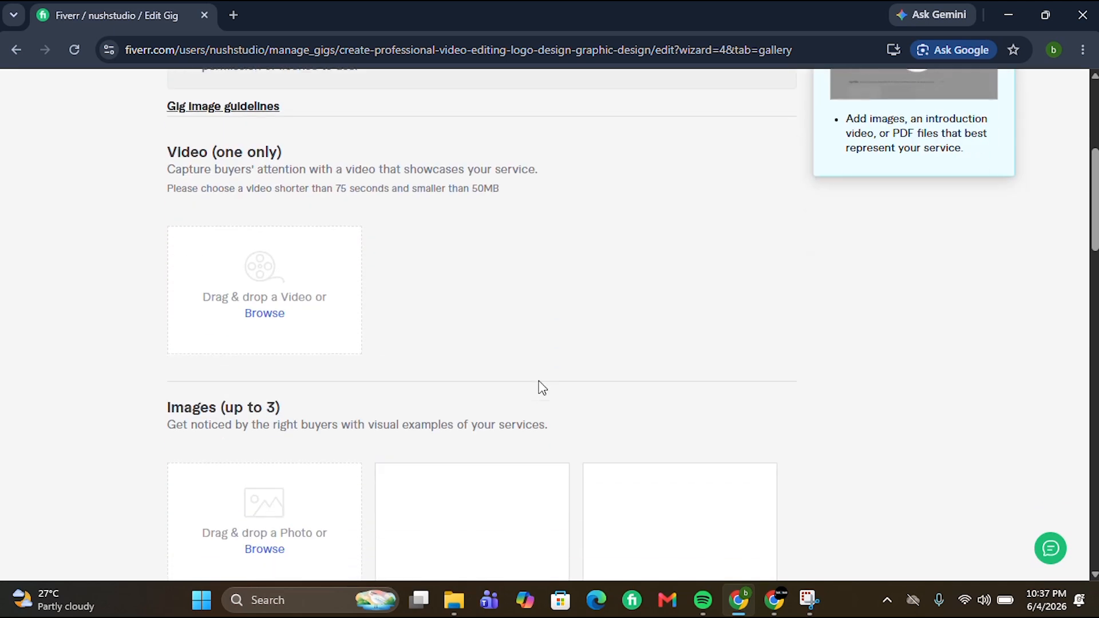
{"action": "scroll", "coordinate": [542, 387], "scroll_direction": "up", "scroll_amount": 1}
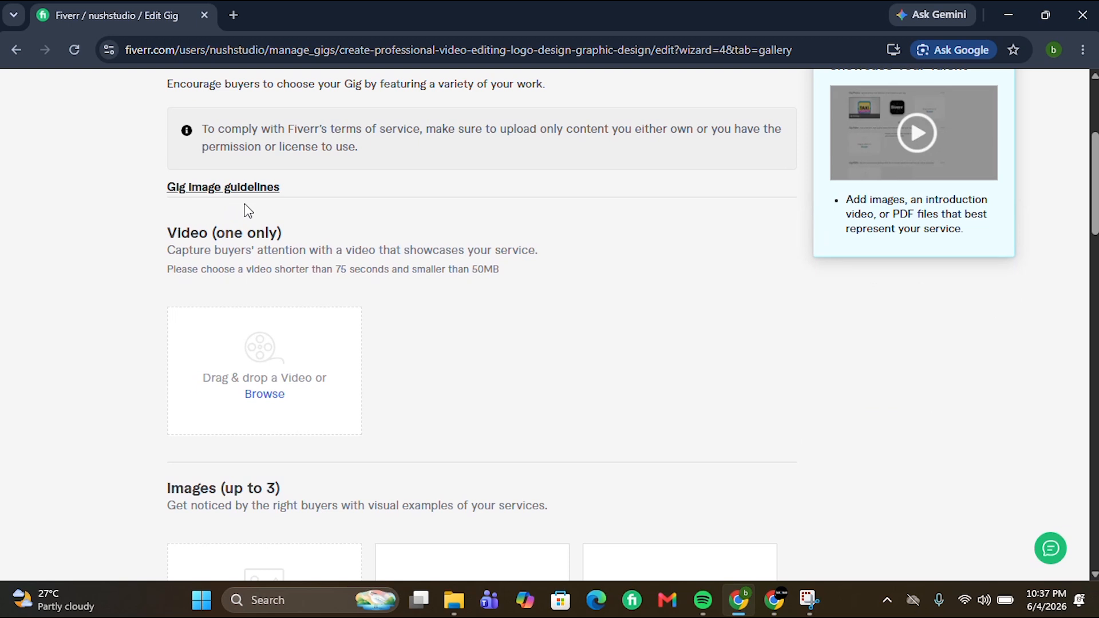
{"action": "left_click", "coordinate": [266, 395]}
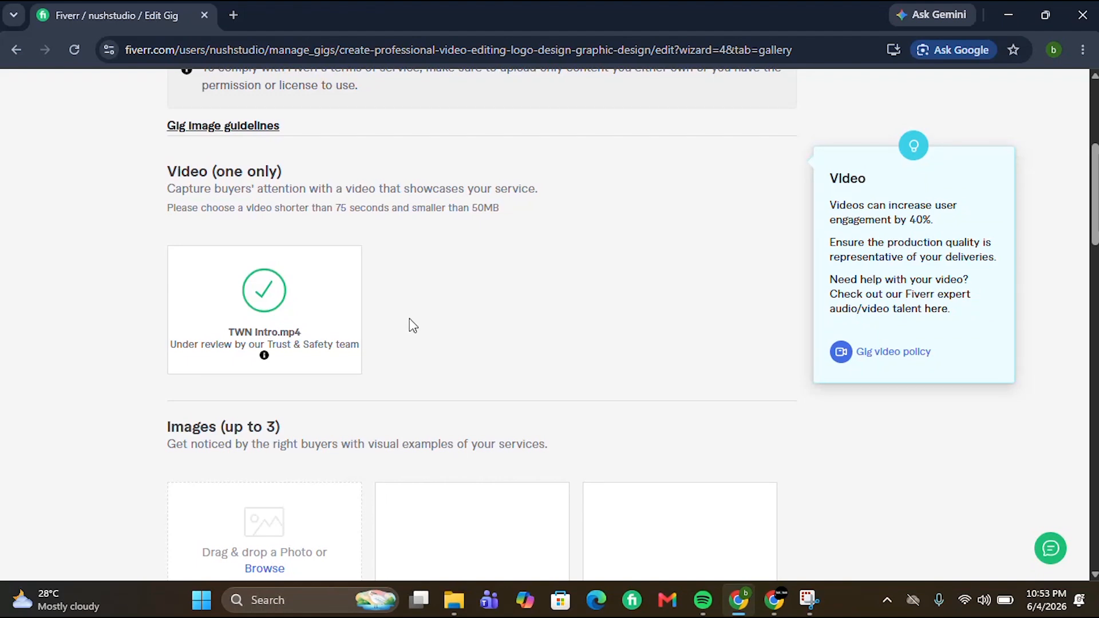
Step: Upload TWN Logo trans.png from the Graphic folder as the gig's first gallery image
{"action": "mouse_move", "coordinate": [317, 308]}
{"action": "scroll", "coordinate": [511, 344], "scroll_direction": "down", "scroll_amount": 3}
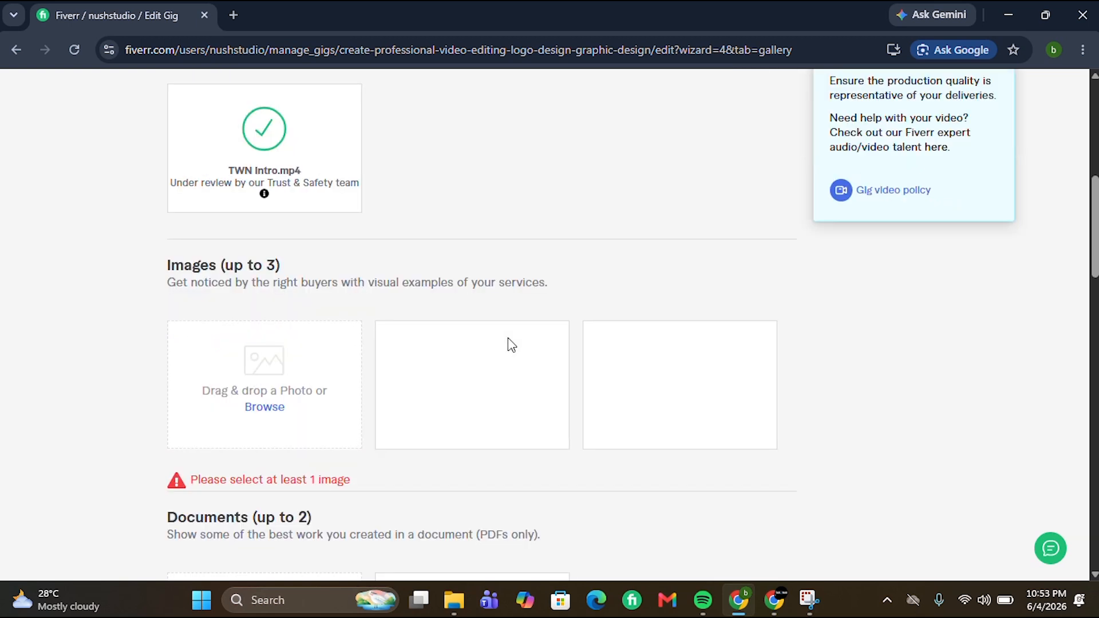
{"action": "left_click", "coordinate": [269, 407]}
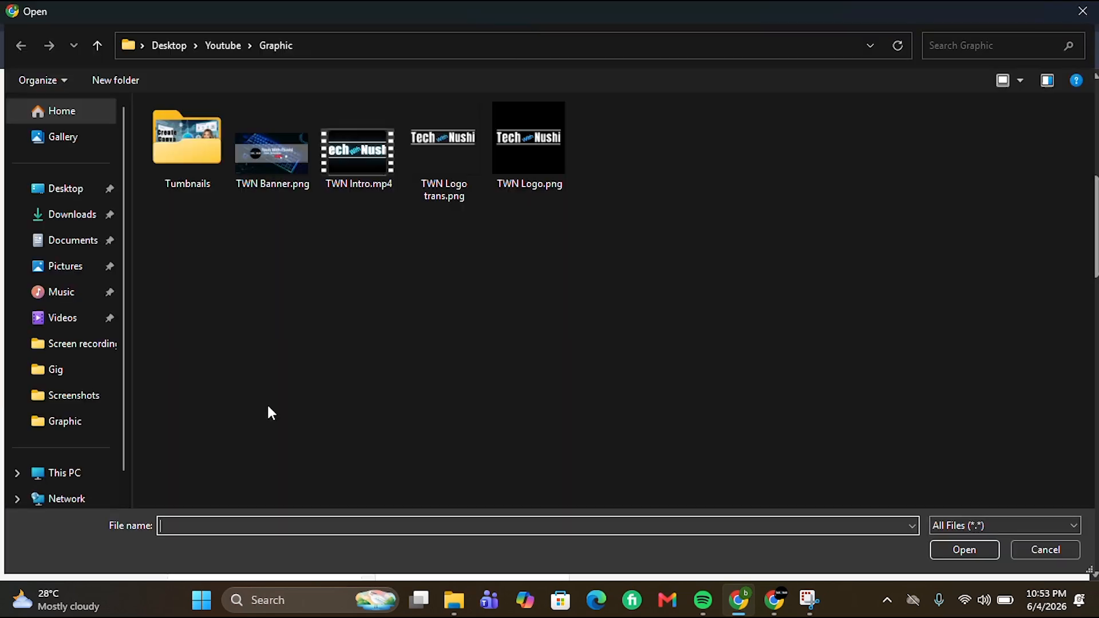
{"action": "left_click", "coordinate": [439, 152]}
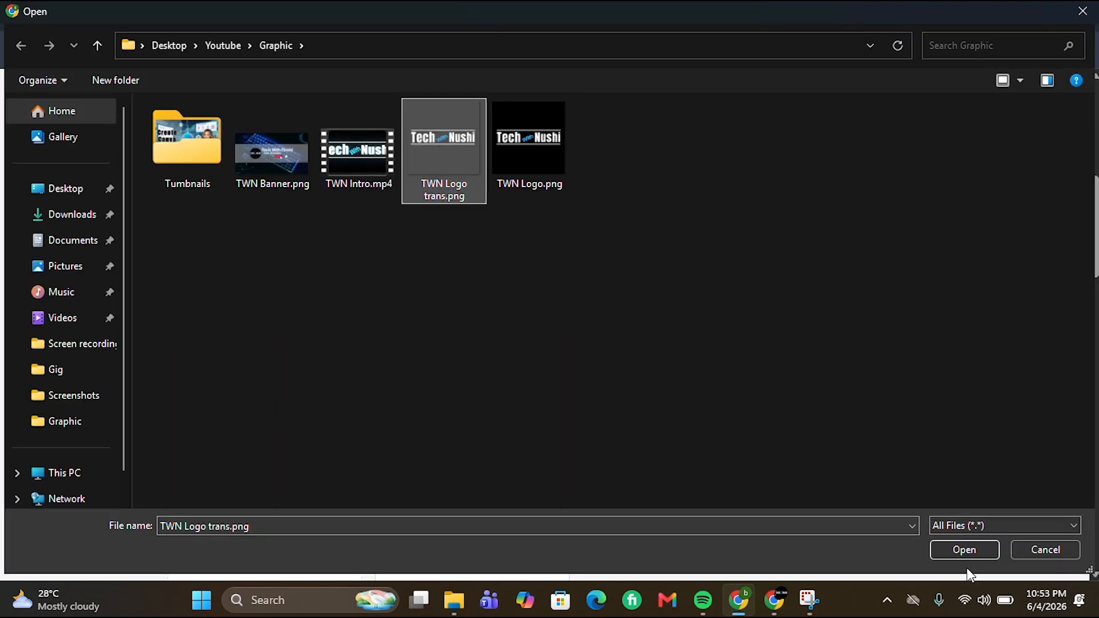
{"action": "left_click", "coordinate": [965, 550]}
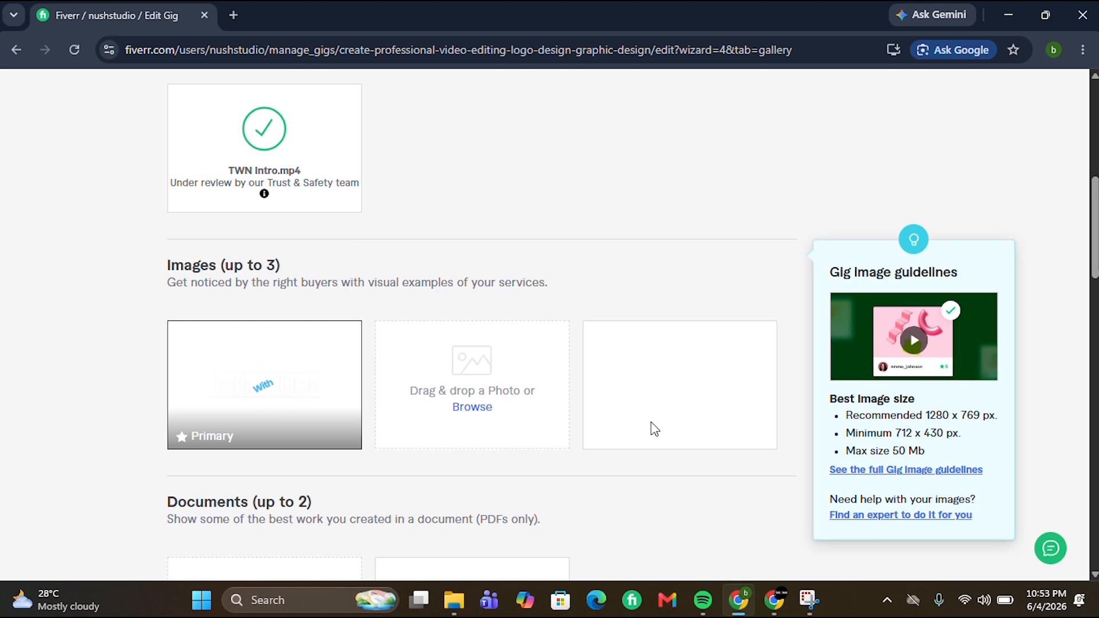
Step: Check the gallery's PDF document and the ownership declaration, and save the gallery stage
{"action": "scroll", "coordinate": [651, 422], "scroll_direction": "down", "scroll_amount": 3}
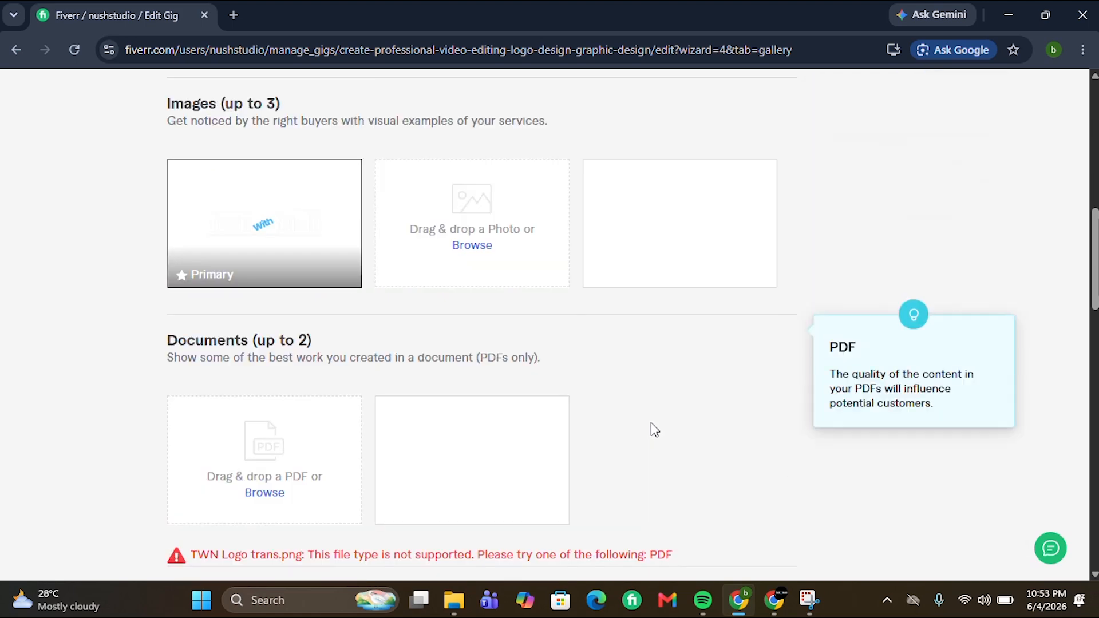
{"action": "scroll", "coordinate": [653, 424], "scroll_direction": "up", "scroll_amount": 2}
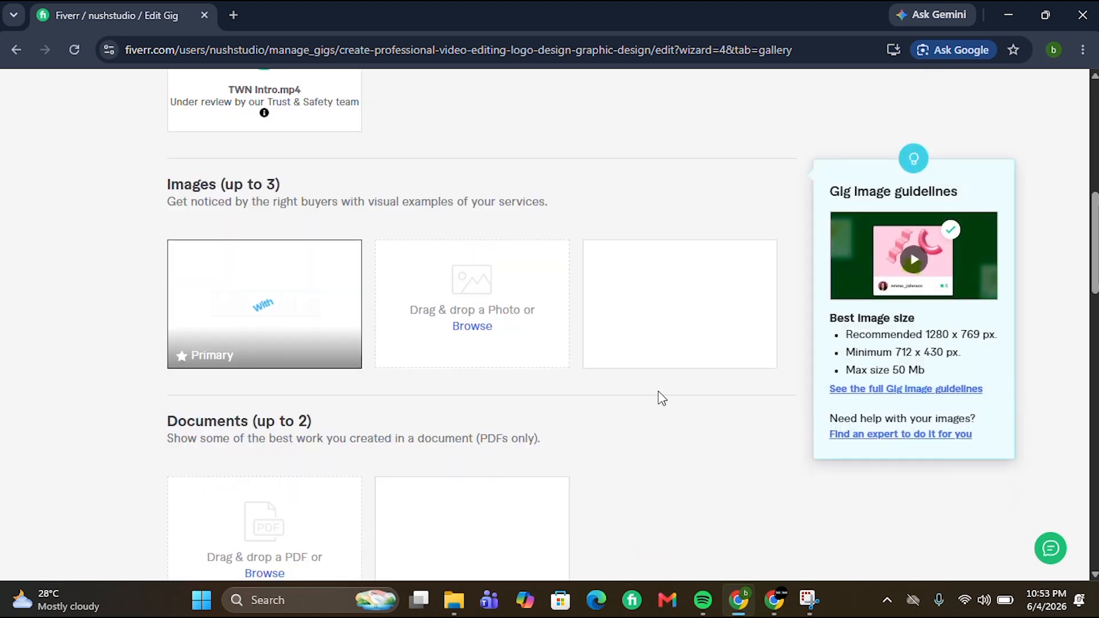
{"action": "scroll", "coordinate": [659, 398], "scroll_direction": "down", "scroll_amount": 3}
{"action": "scroll", "coordinate": [661, 394], "scroll_direction": "down", "scroll_amount": 1}
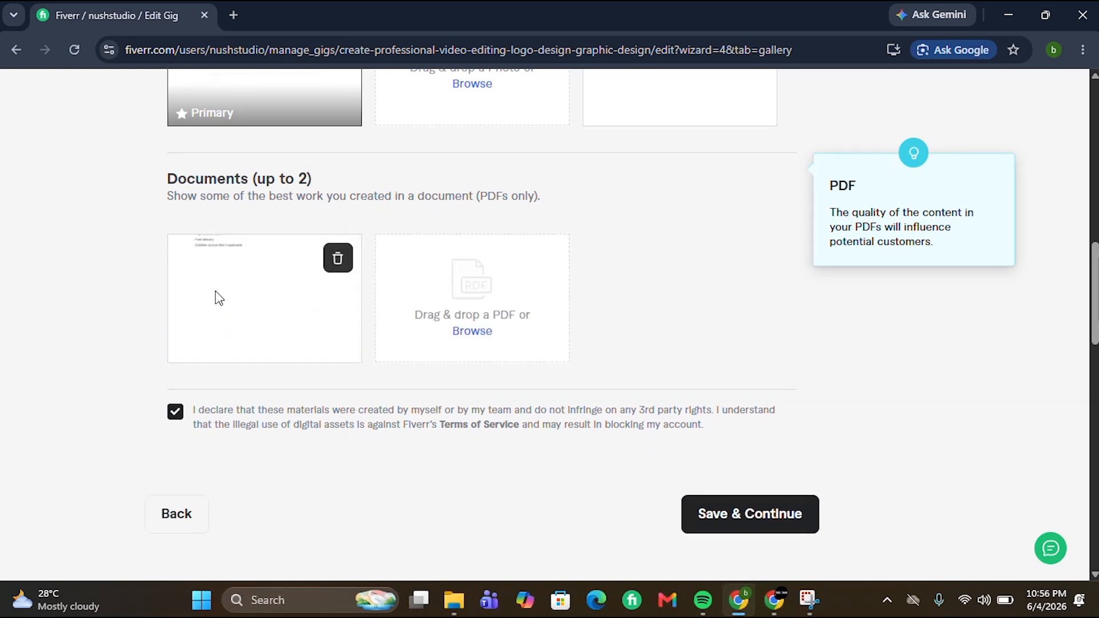
{"action": "double_click", "coordinate": [215, 290]}
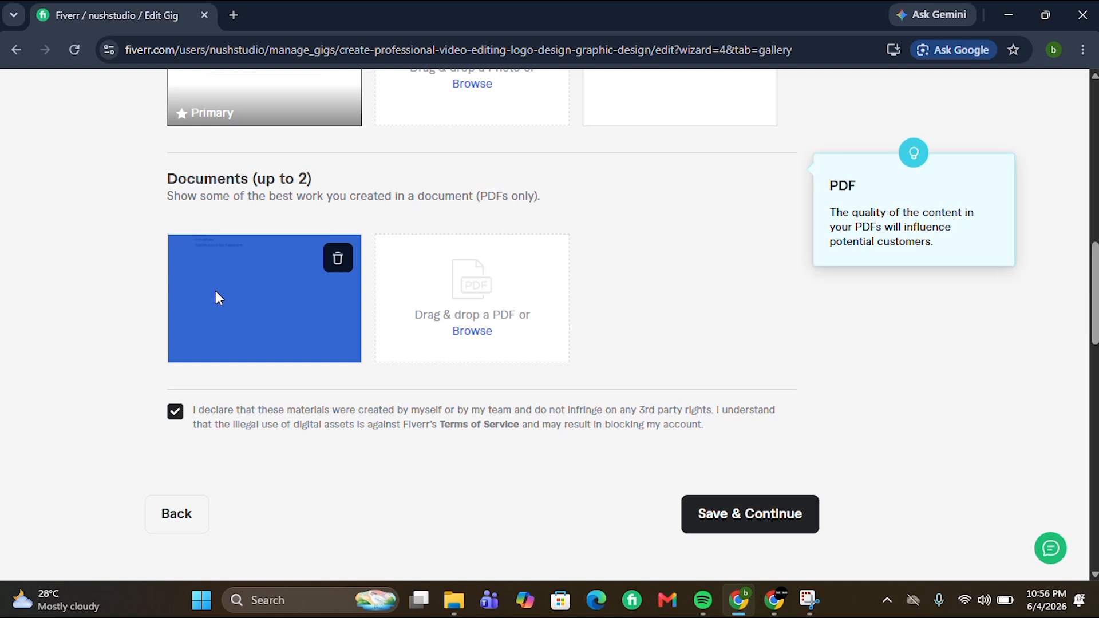
{"action": "left_click", "coordinate": [216, 292]}
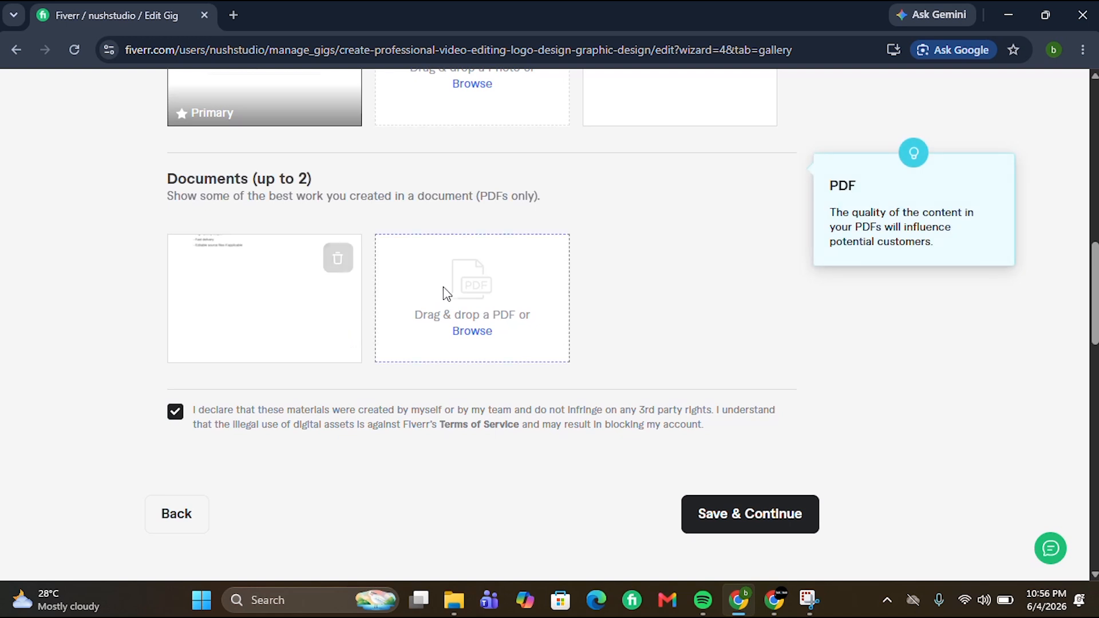
{"action": "scroll", "coordinate": [498, 424], "scroll_direction": "down", "scroll_amount": 3}
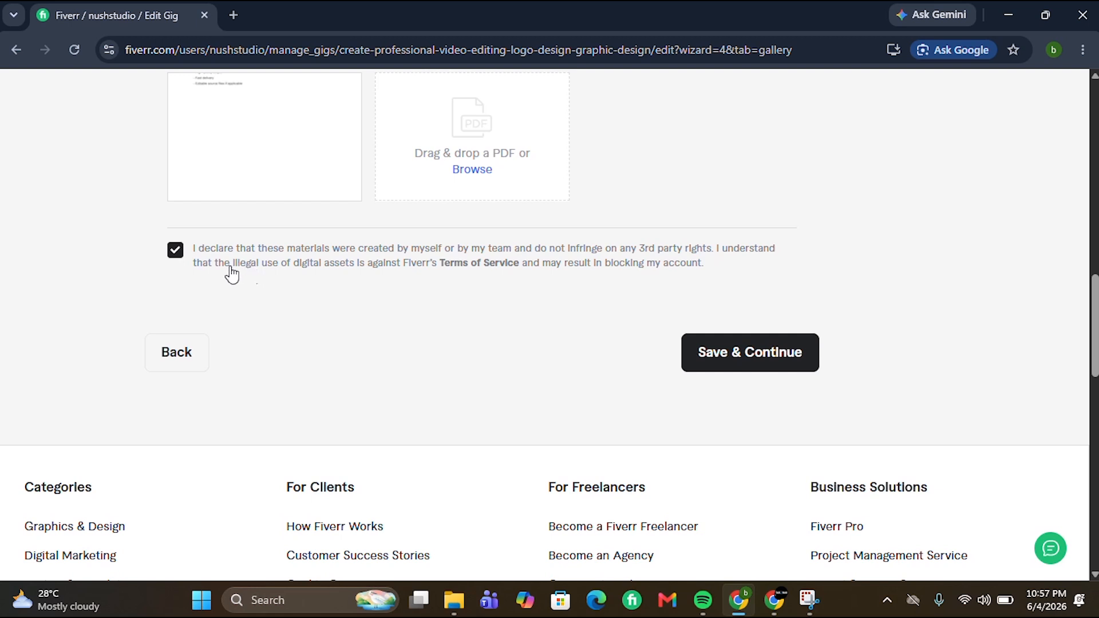
{"action": "left_click", "coordinate": [713, 361]}
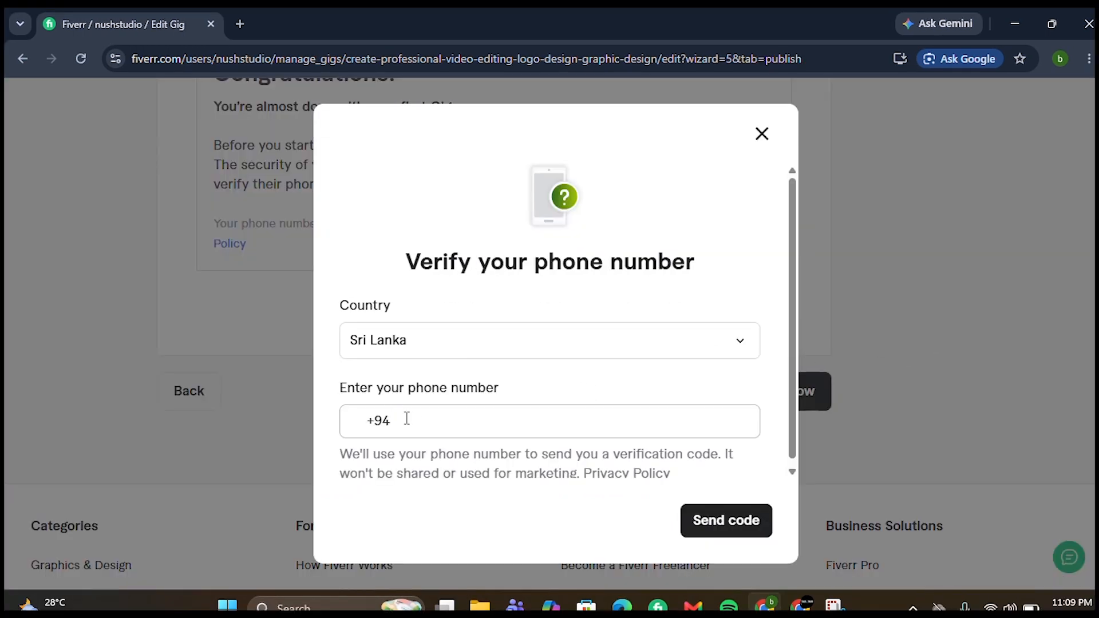
Step: Check the country choices for phone verification, keep Sri Lanka, and activate the phone number field
{"action": "left_click", "coordinate": [740, 341]}
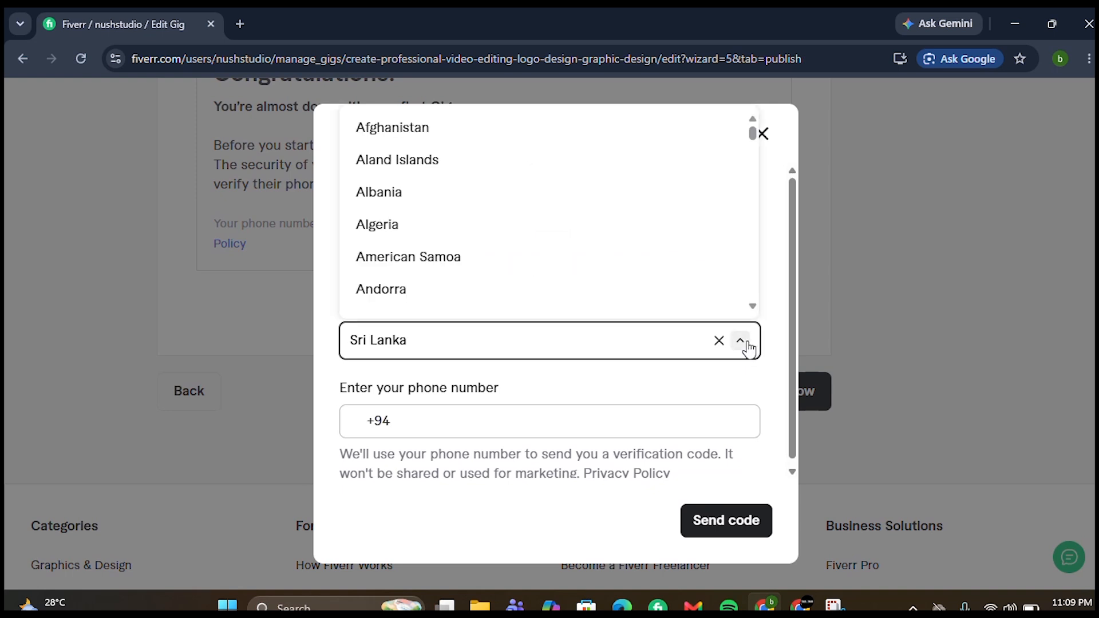
{"action": "left_click", "coordinate": [428, 419]}
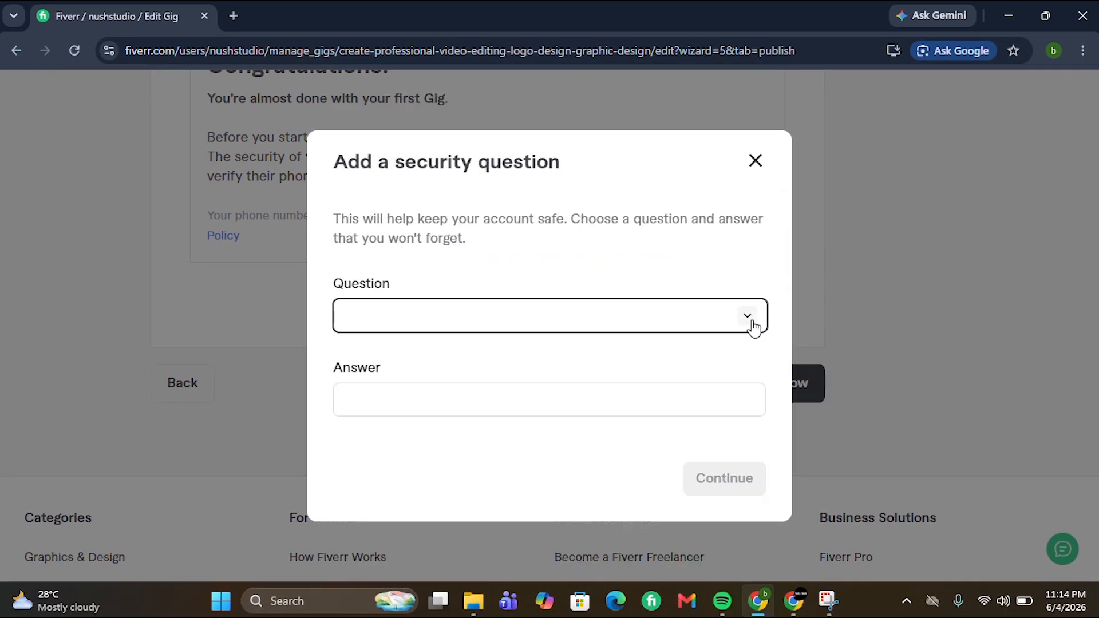
Step: Set the account's security question to "What was the name of your first pet?", enter the security answer and submit it
{"action": "left_click", "coordinate": [746, 320]}
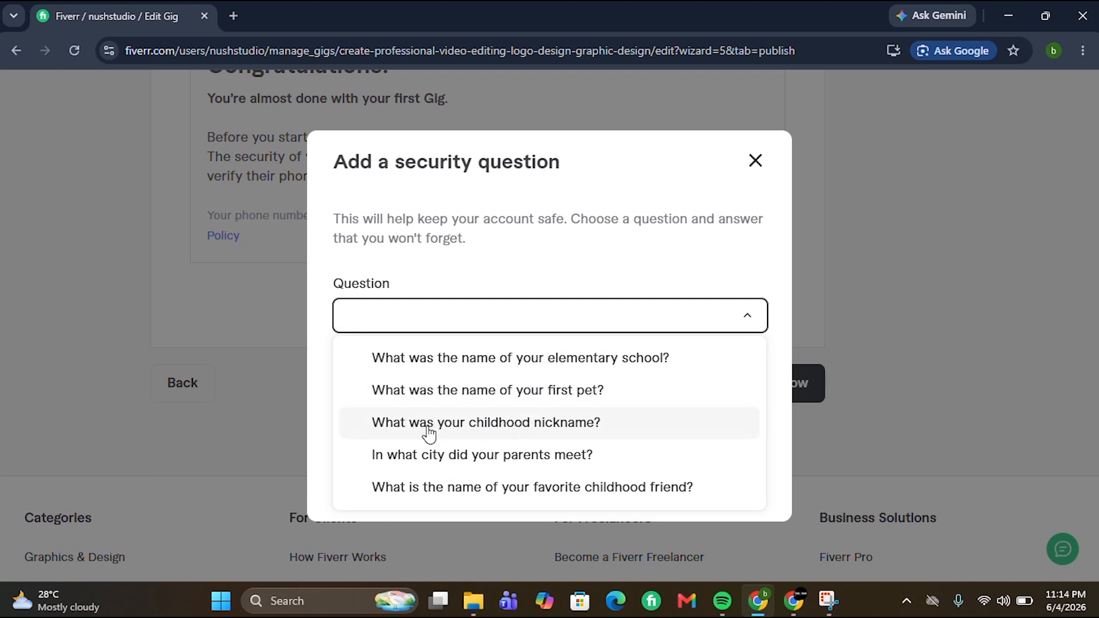
{"action": "left_click", "coordinate": [582, 403]}
{"action": "left_click", "coordinate": [365, 410]}
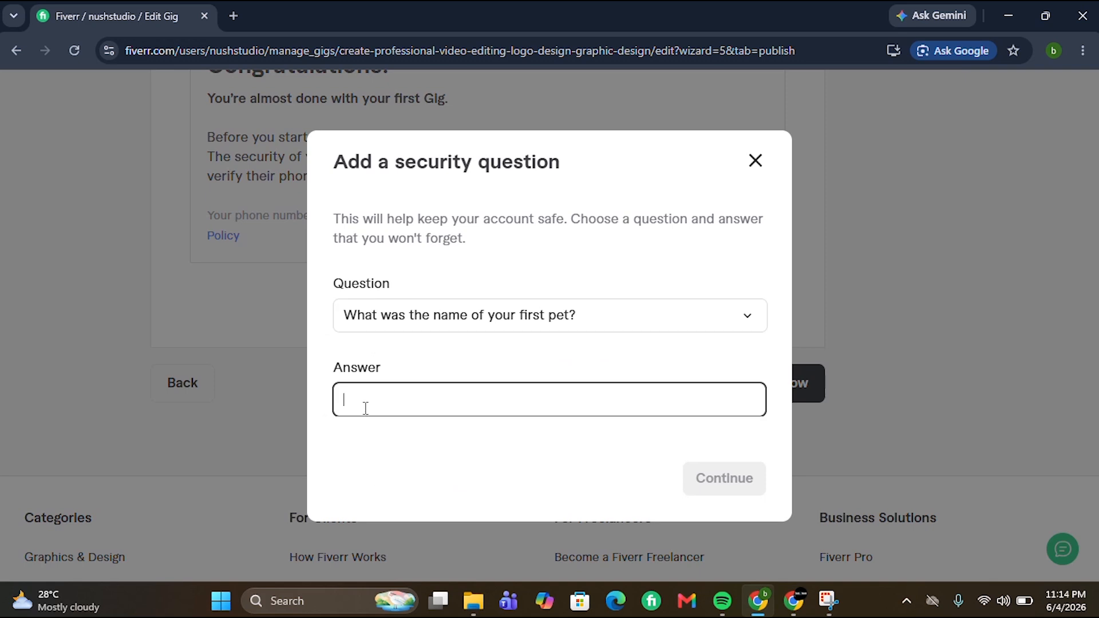
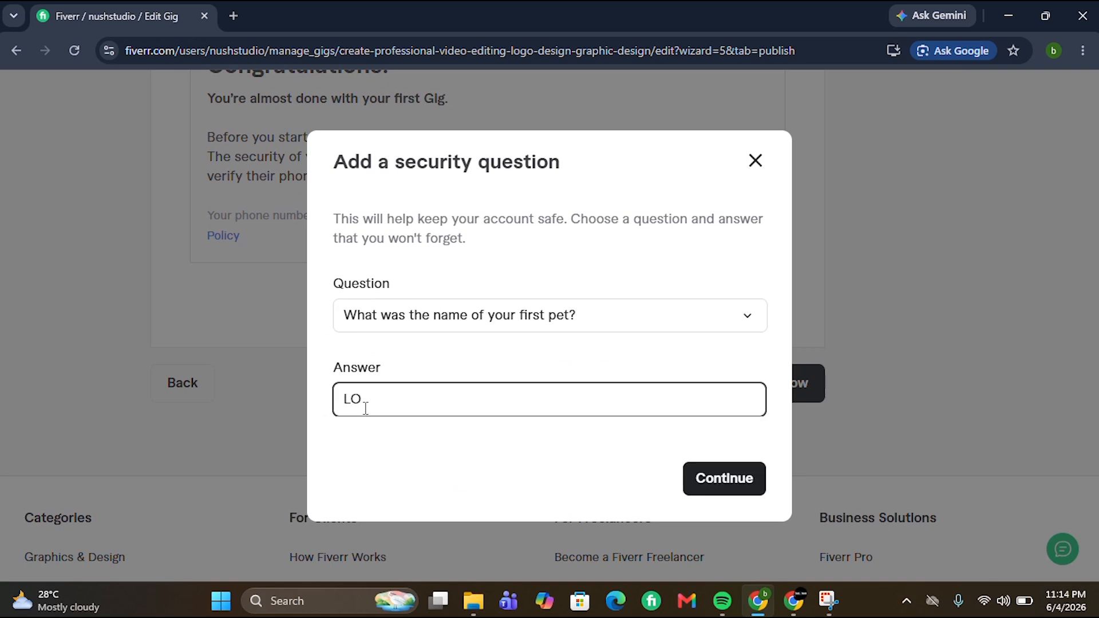
{"action": "key", "text": "BackSpace"}
{"action": "key", "text": "BackSpace"}
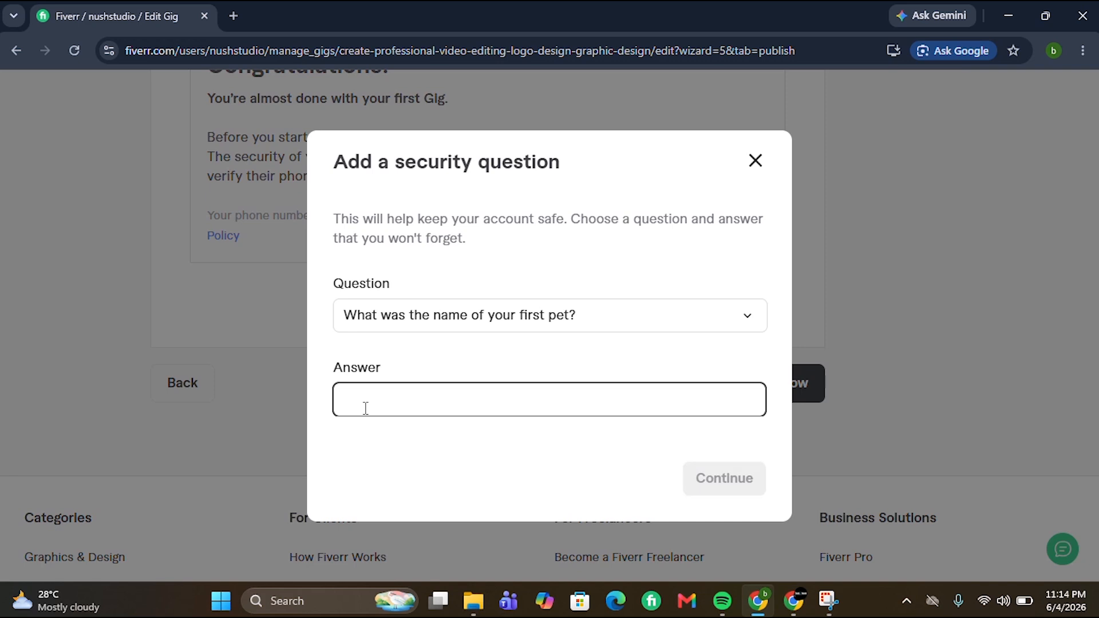
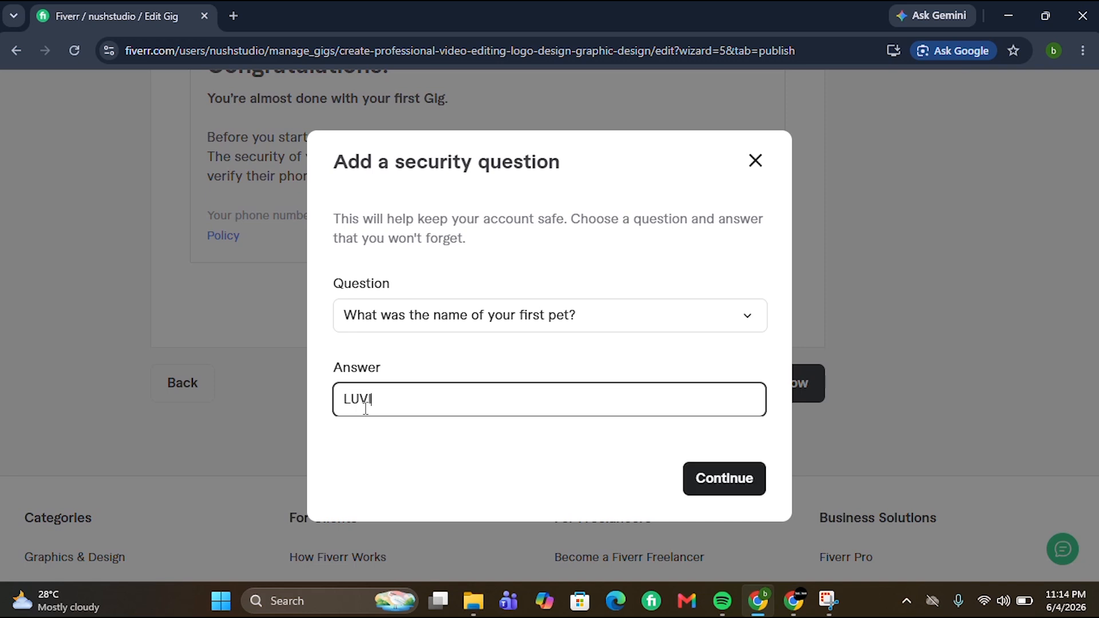
{"action": "left_click", "coordinate": [718, 484]}
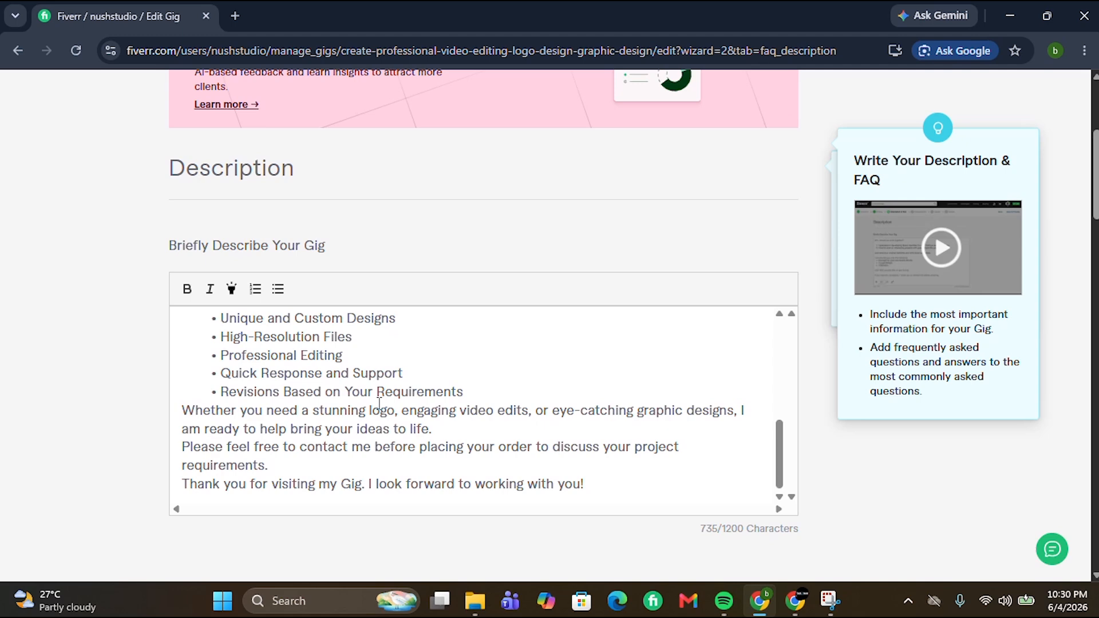
Step: Make the gig description bold and italicize its bullet points from "Unique and Custom Designs" to "Revisions Based on Your Requirements"
{"action": "left_click", "coordinate": [480, 373]}
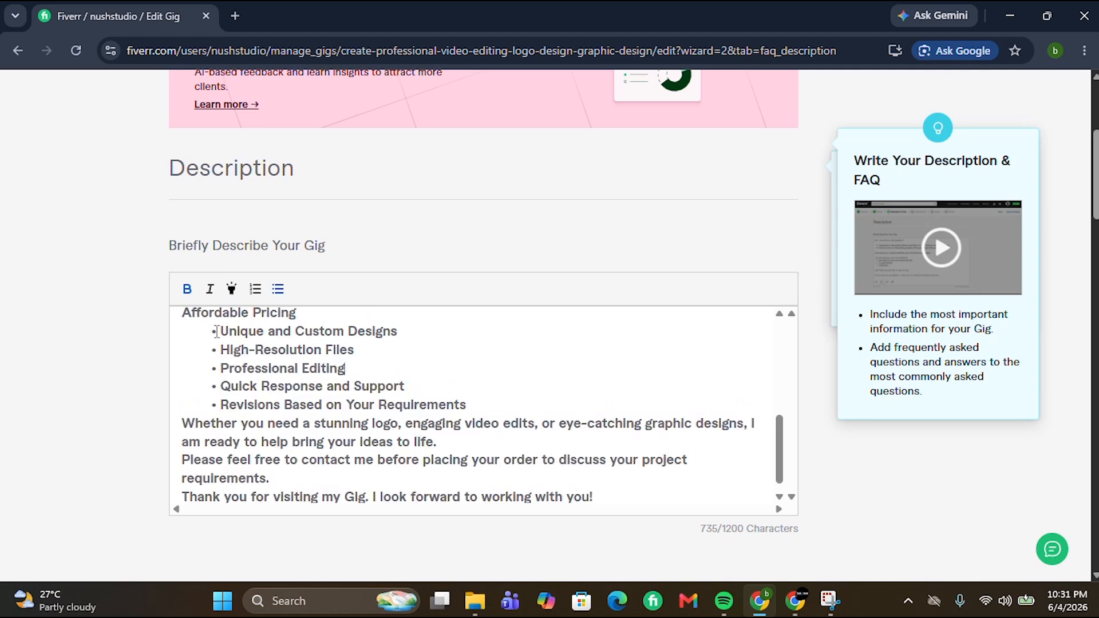
{"action": "left_click_drag", "start_coordinate": [216, 332], "coordinate": [458, 403]}
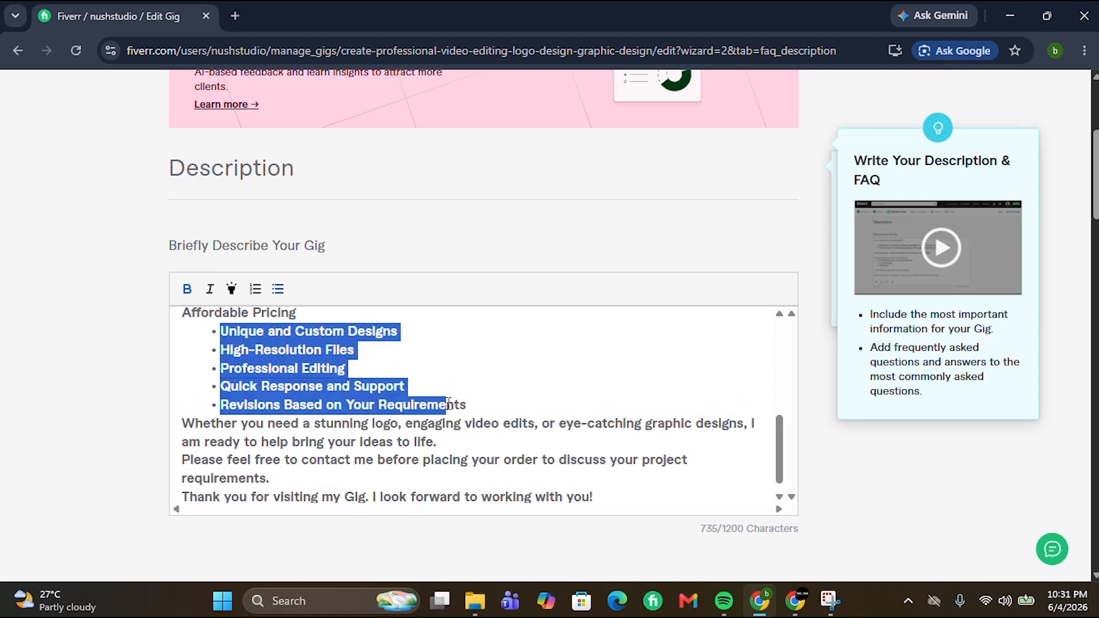
{"action": "left_click", "coordinate": [210, 295]}
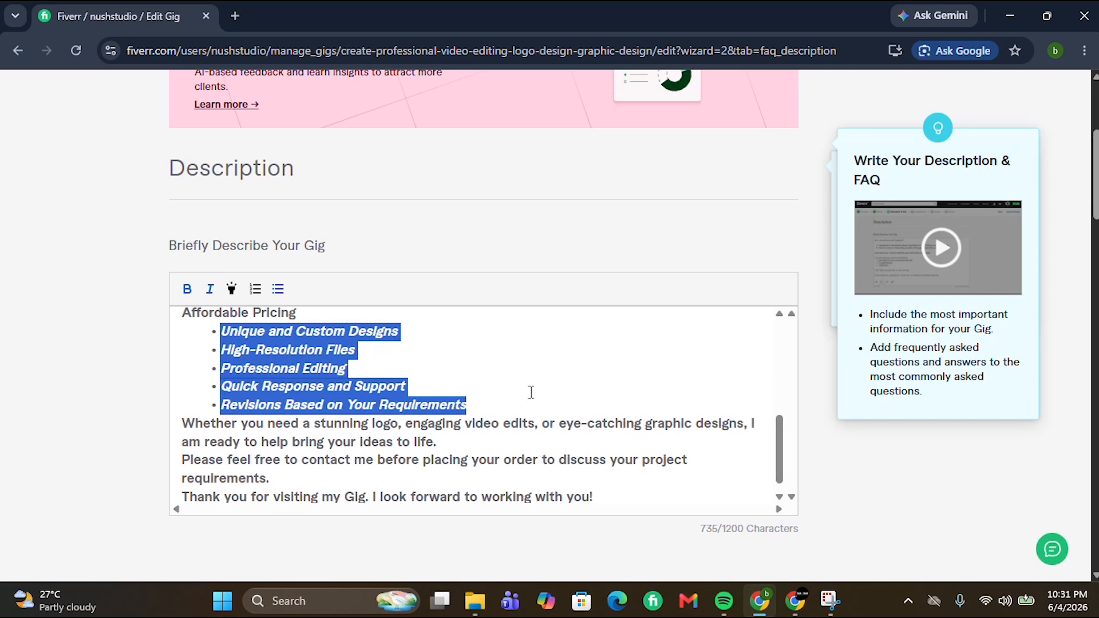
{"action": "left_click", "coordinate": [506, 376]}
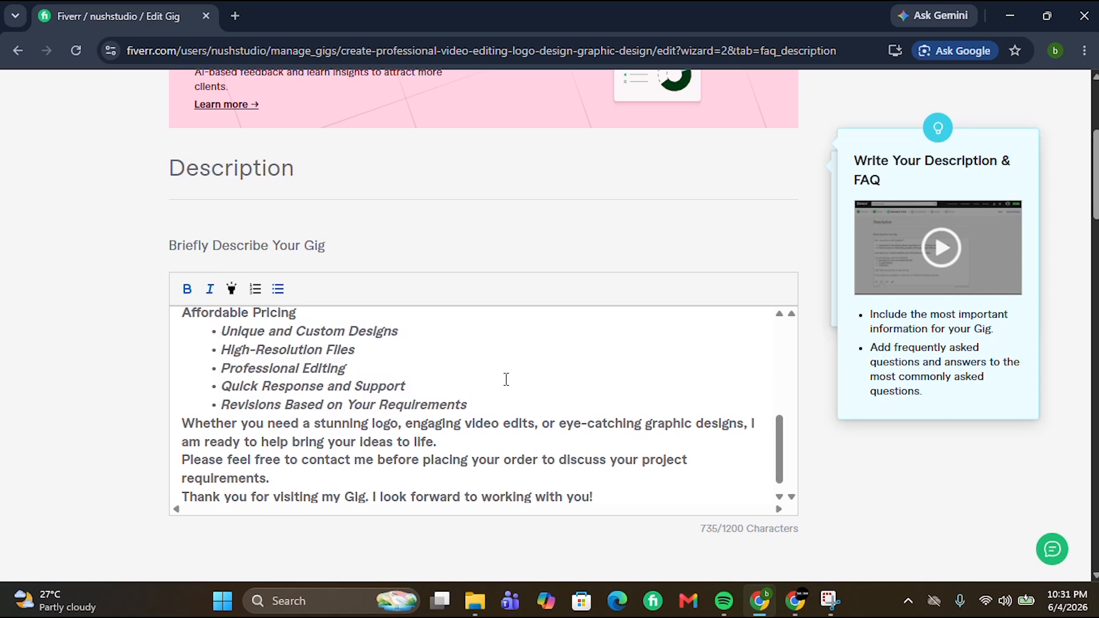
Step: Review the formatted gig description from beginning to end and the Milestone workflow section below it
{"action": "scroll", "coordinate": [506, 380], "scroll_direction": "down", "scroll_amount": 1}
{"action": "scroll", "coordinate": [506, 380], "scroll_direction": "up", "scroll_amount": 10}
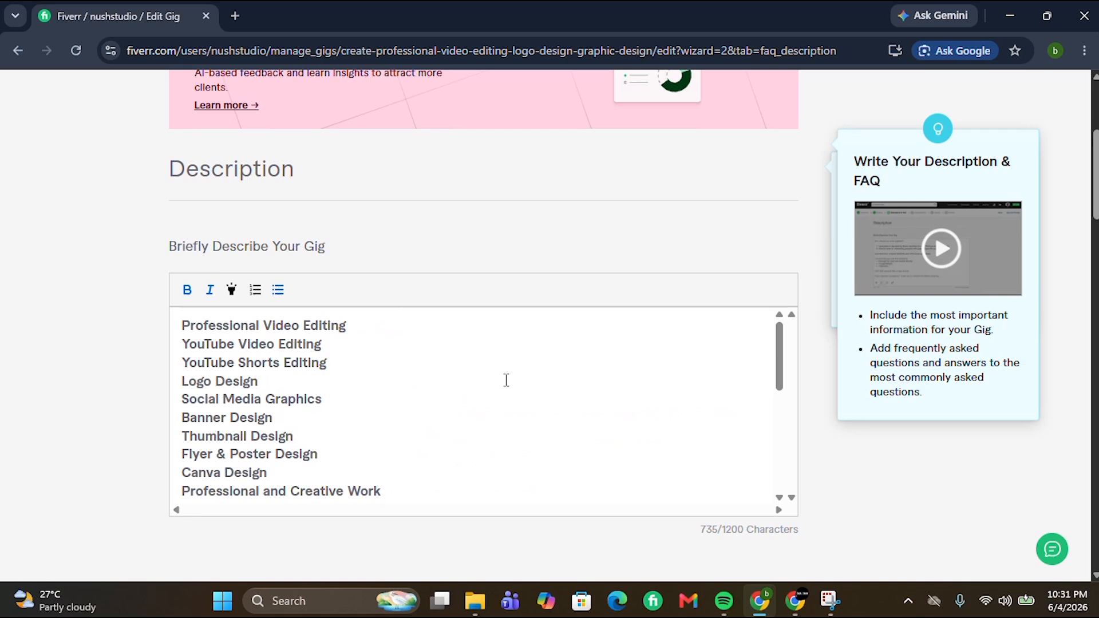
{"action": "scroll", "coordinate": [506, 380], "scroll_direction": "up", "scroll_amount": 1}
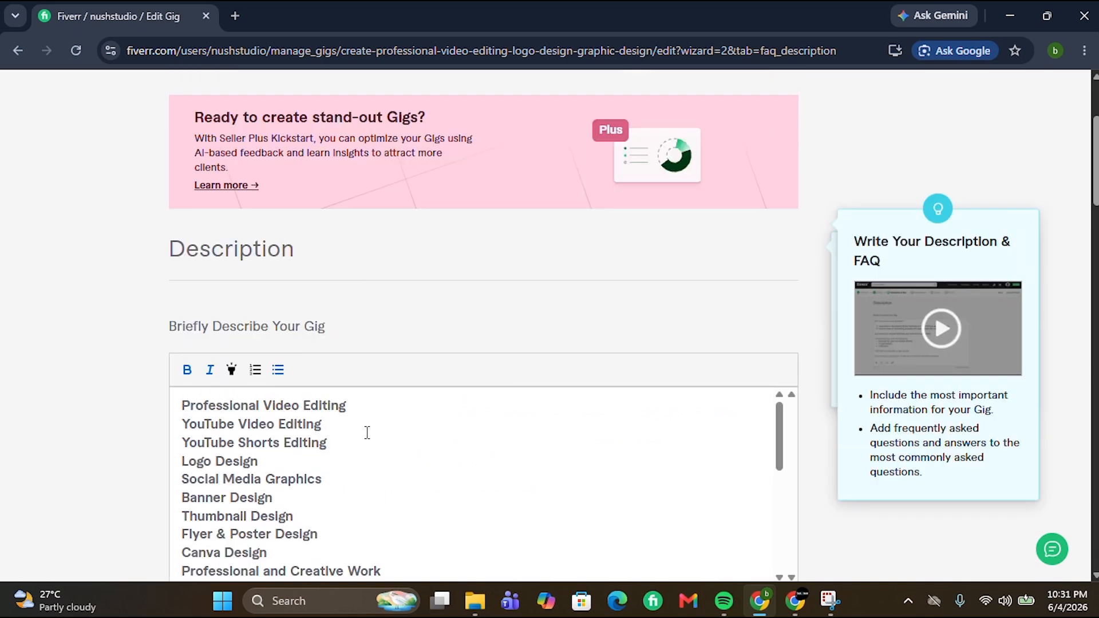
{"action": "scroll", "coordinate": [444, 453], "scroll_direction": "down", "scroll_amount": 5}
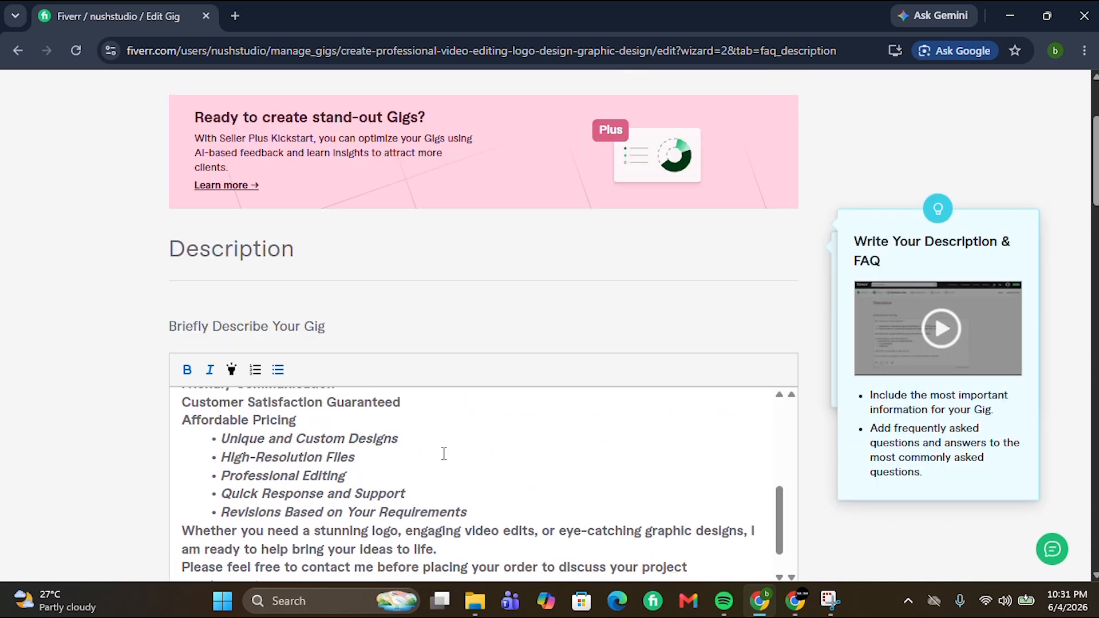
{"action": "scroll", "coordinate": [446, 453], "scroll_direction": "down", "scroll_amount": 4}
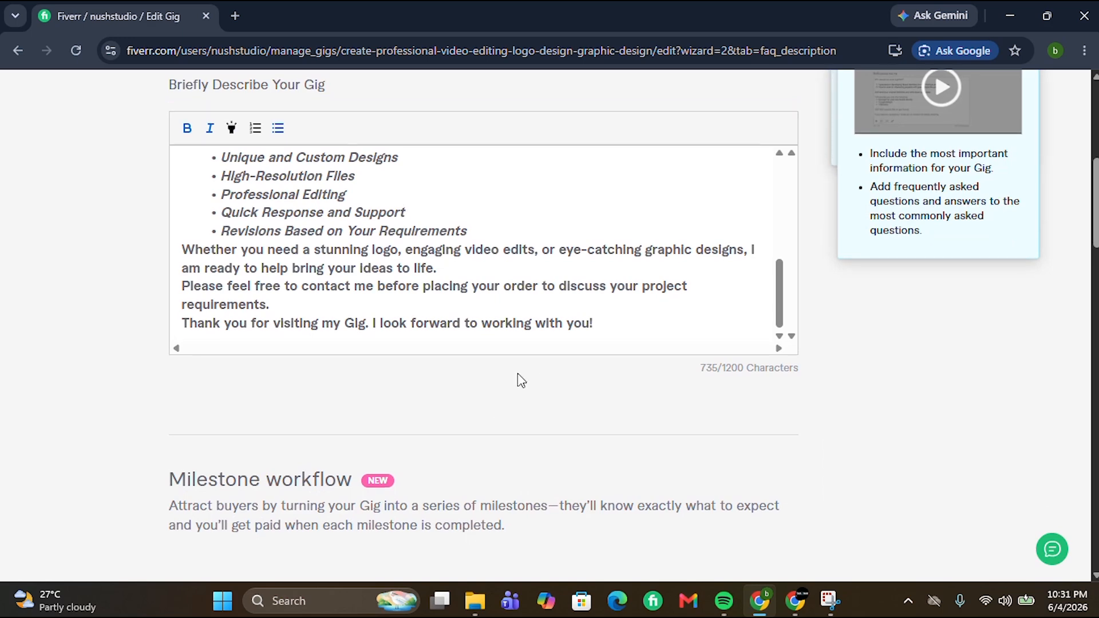
{"action": "scroll", "coordinate": [517, 373], "scroll_direction": "up", "scroll_amount": 3}
{"action": "scroll", "coordinate": [518, 374], "scroll_direction": "up", "scroll_amount": 1}
{"action": "scroll", "coordinate": [519, 374], "scroll_direction": "up", "scroll_amount": 5}
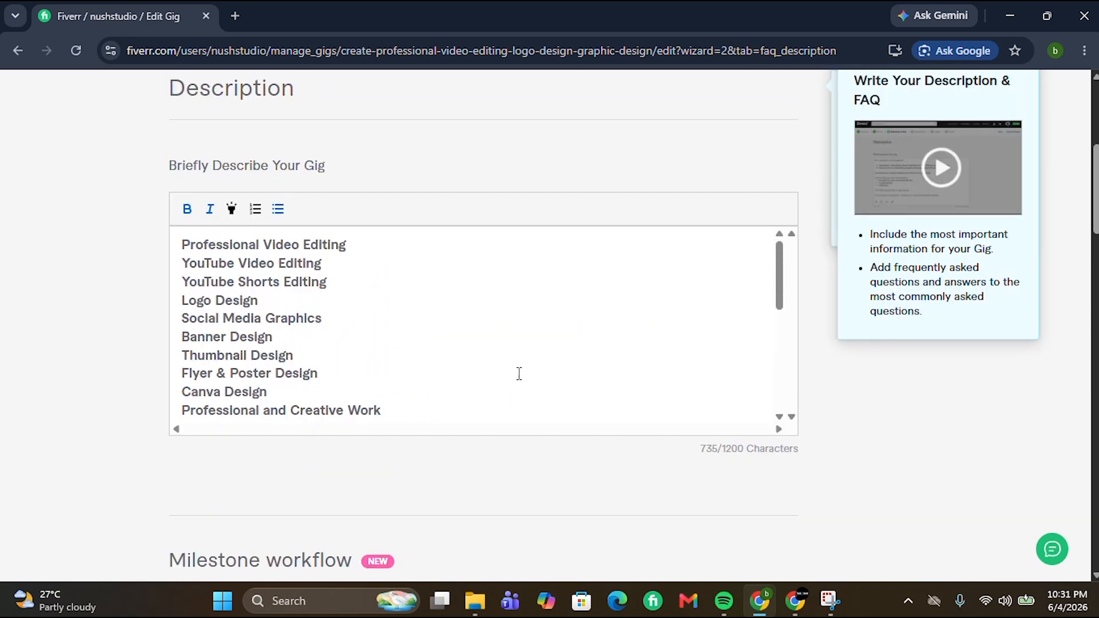
{"action": "scroll", "coordinate": [518, 375], "scroll_direction": "down", "scroll_amount": 5}
{"action": "scroll", "coordinate": [521, 381], "scroll_direction": "down", "scroll_amount": 3}
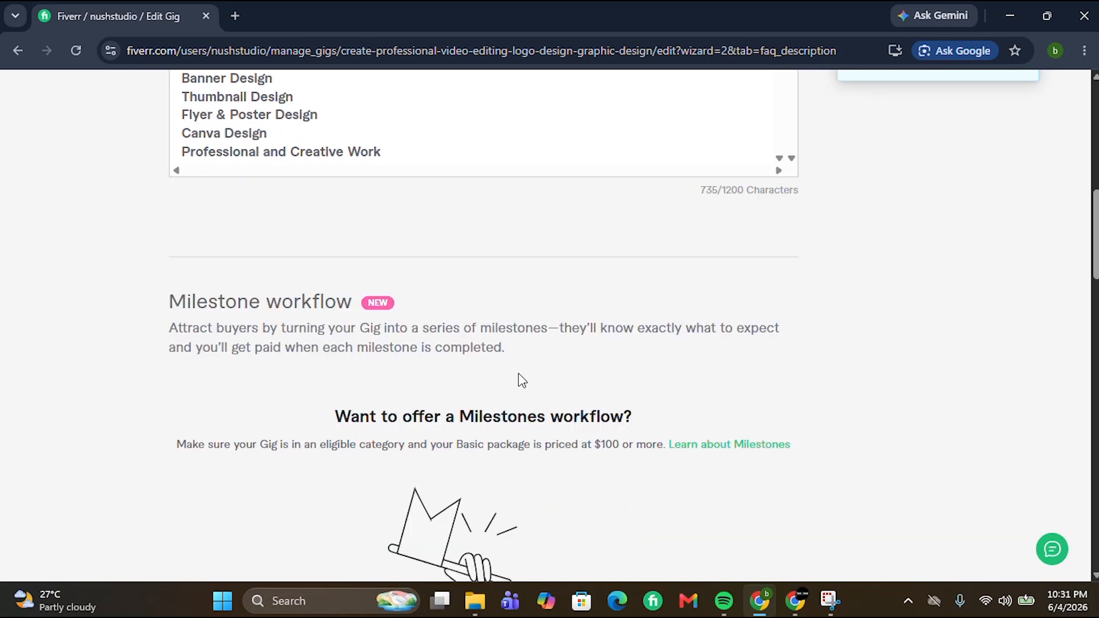